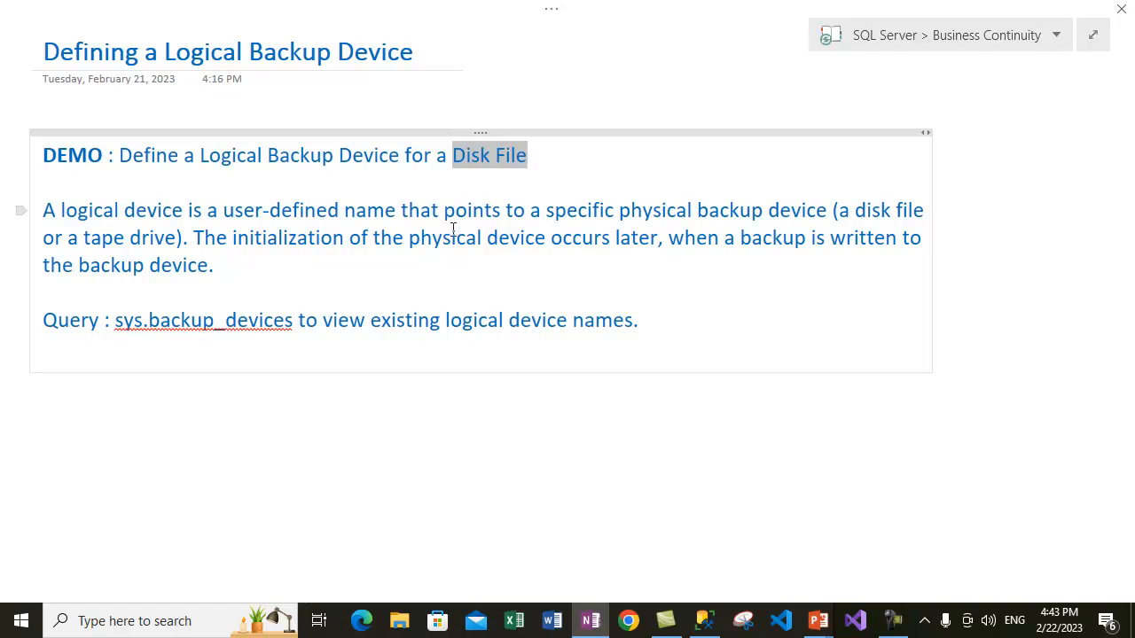
Examine the notes on what a logical backup device is and when its physical device is initialized
{"action": "left_click", "coordinate": [410, 237]}
{"action": "left_click_drag", "start_coordinate": [229, 240], "coordinate": [658, 242]}
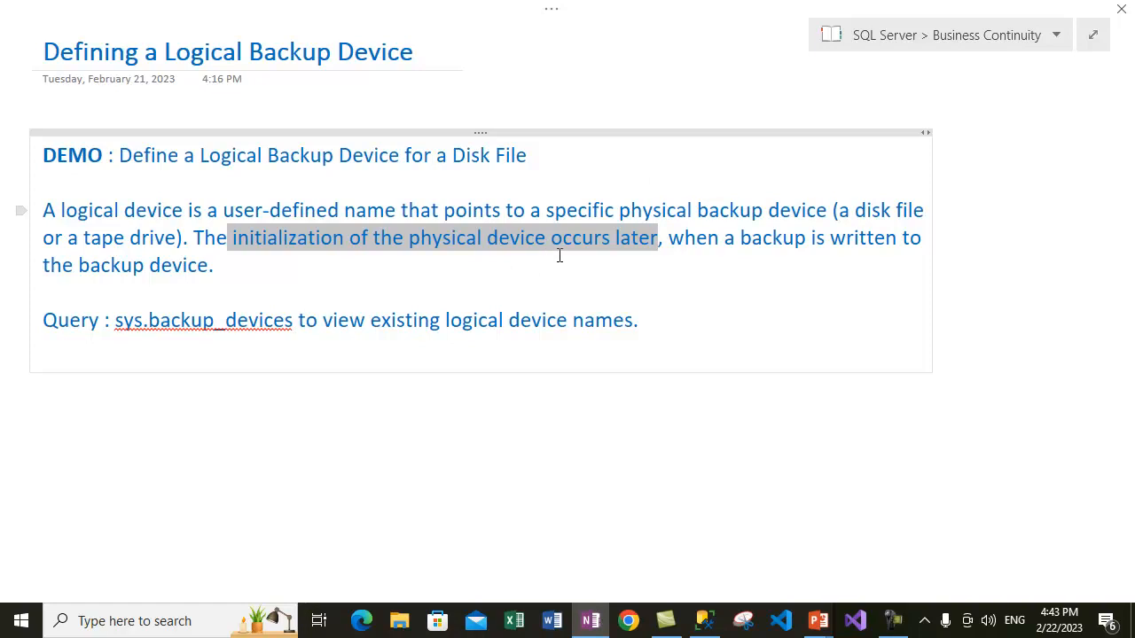
{"action": "left_click", "coordinate": [234, 217]}
{"action": "left_click_drag", "start_coordinate": [225, 214], "coordinate": [366, 210]}
{"action": "left_click_drag", "start_coordinate": [78, 211], "coordinate": [188, 211]}
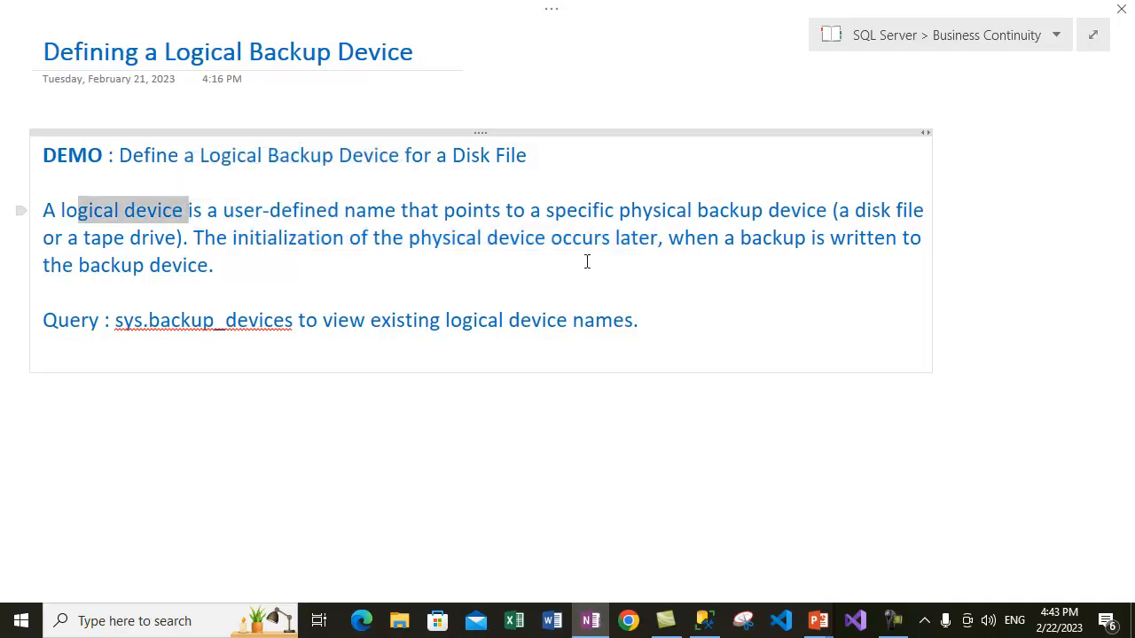
{"action": "left_click", "coordinate": [523, 254]}
{"action": "left_click_drag", "start_coordinate": [465, 239], "coordinate": [643, 246]}
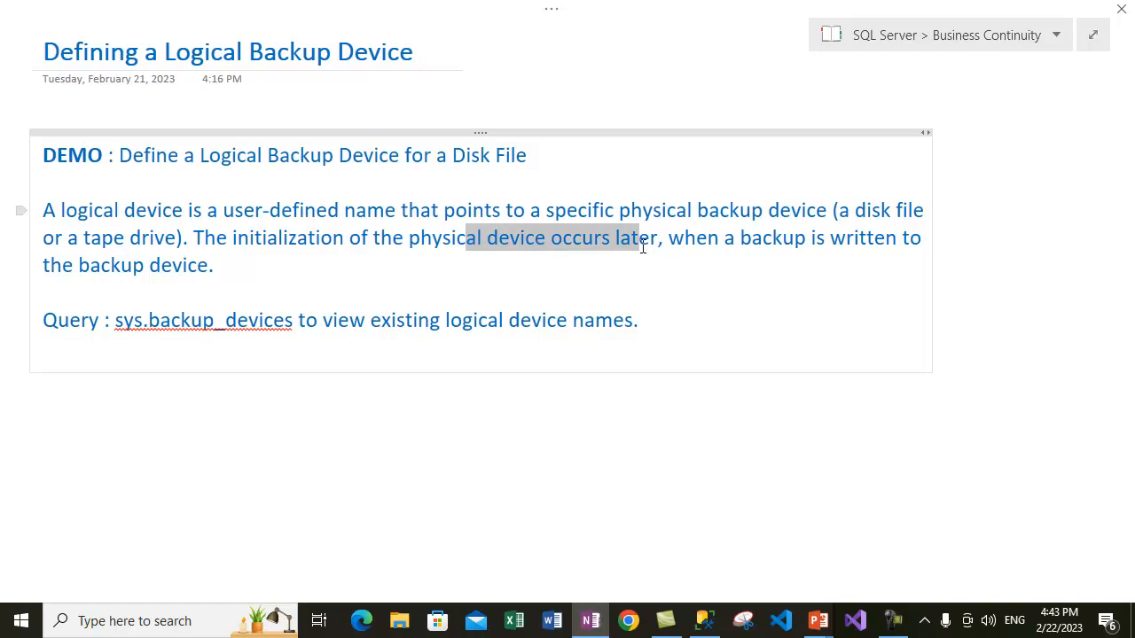
{"action": "left_click", "coordinate": [420, 264]}
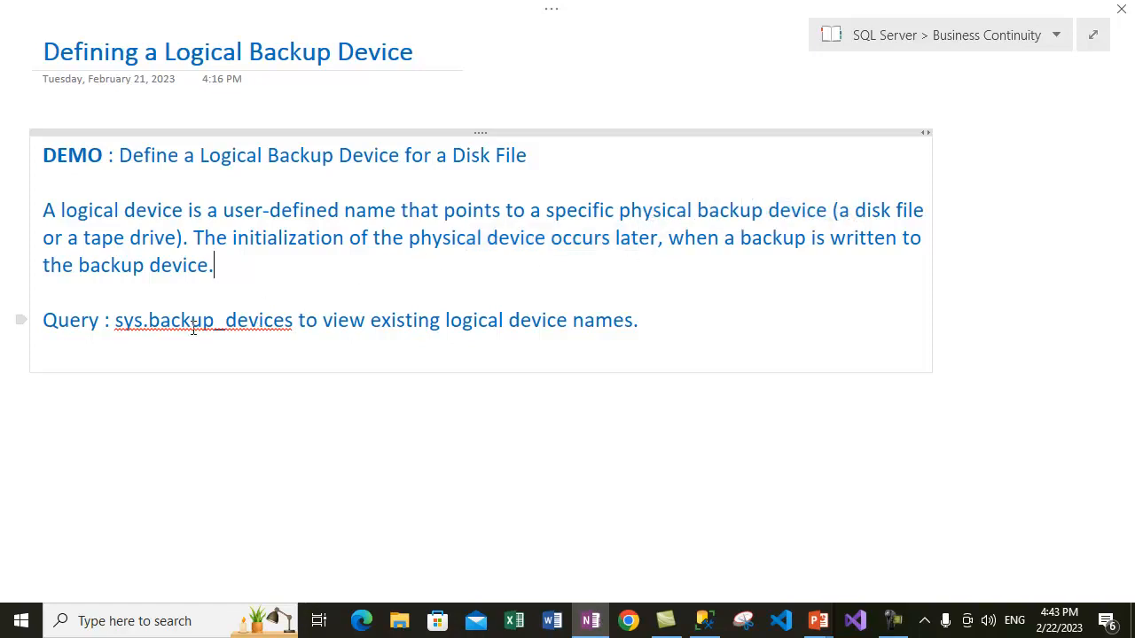
Copy the name sys.backup_devices from the notes and open a new query in SQL Server Management Studio
{"action": "left_click", "coordinate": [160, 320]}
{"action": "left_click_drag", "start_coordinate": [117, 321], "coordinate": [296, 323]}
{"action": "key", "text": "ctrl+c"}
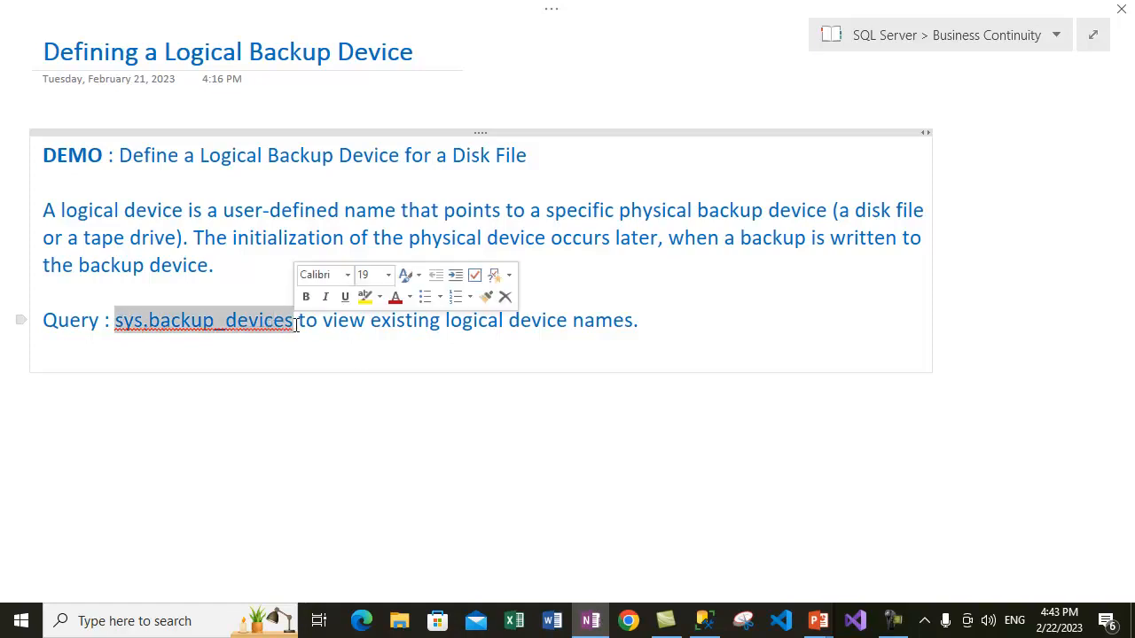
{"action": "left_click", "coordinate": [704, 621]}
{"action": "left_click", "coordinate": [236, 58]}
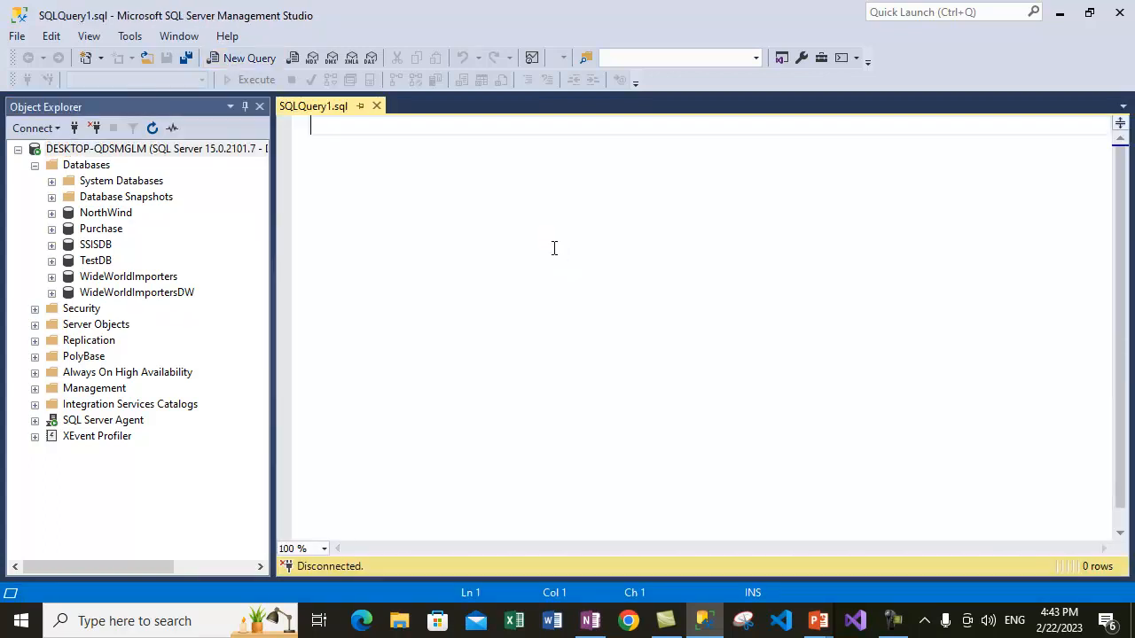
Write and execute the query "select * from sys.backup_devices" to list the existing logical backup devices
{"action": "key", "text": "ctrl+v"}
{"action": "key", "text": "Home"}
{"action": "type", "text": "sewle"}
{"action": "key", "text": "BackSpace"}
{"action": "key", "text": "BackSpace"}
{"action": "key", "text": "BackSpace"}
{"action": "key", "text": "BackSpace"}
{"action": "type", "text": "elect * from"}
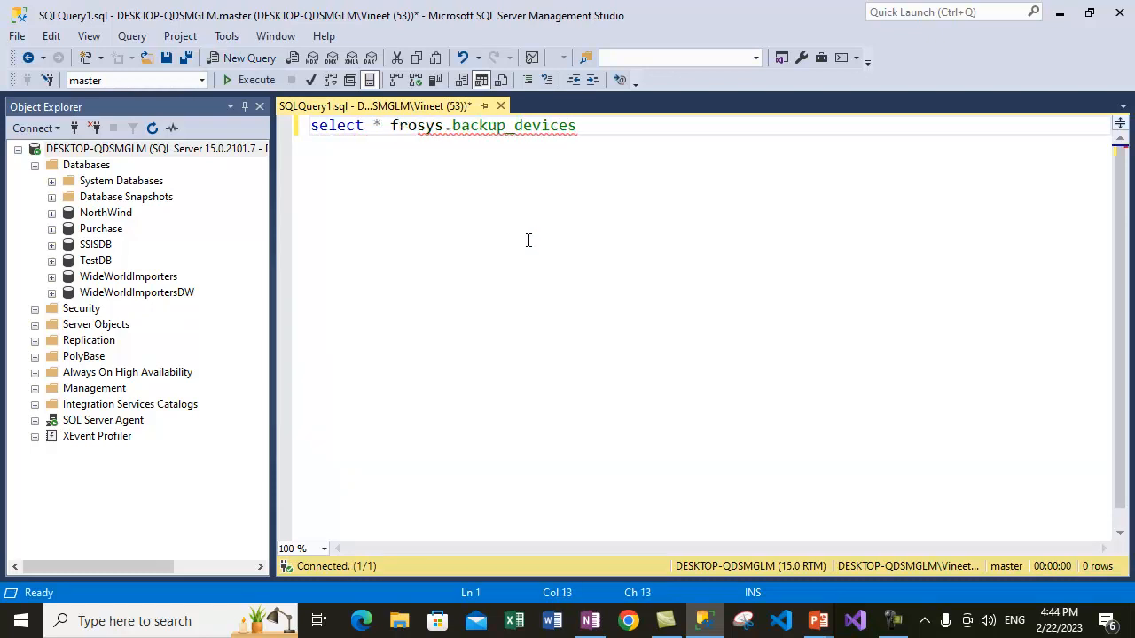
{"action": "left_click", "coordinate": [251, 79]}
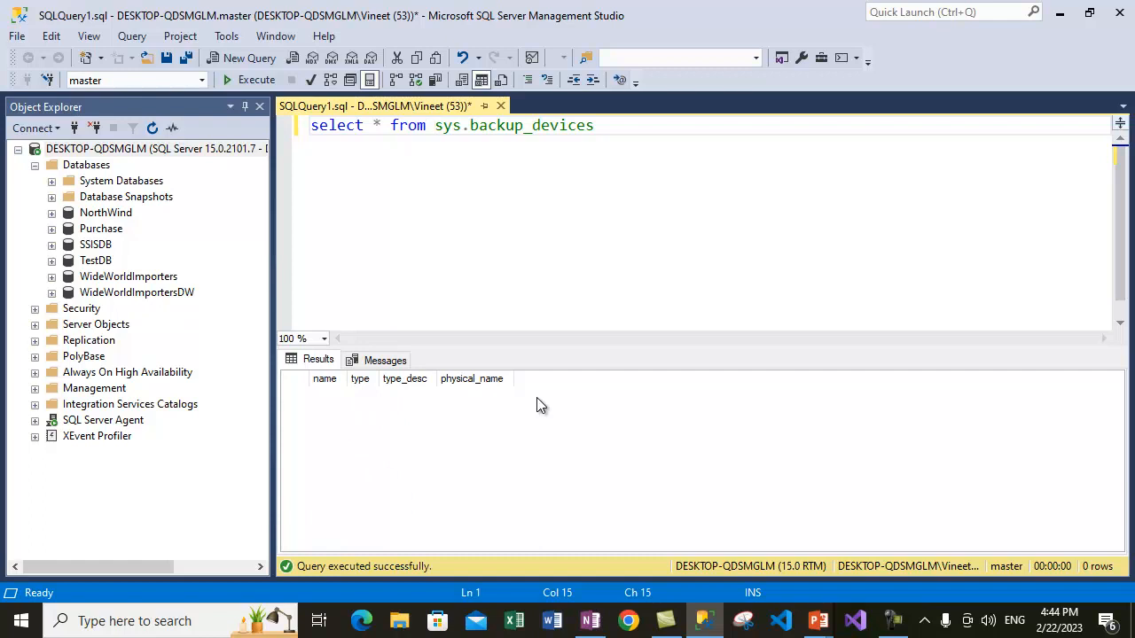
{"action": "left_click", "coordinate": [532, 306]}
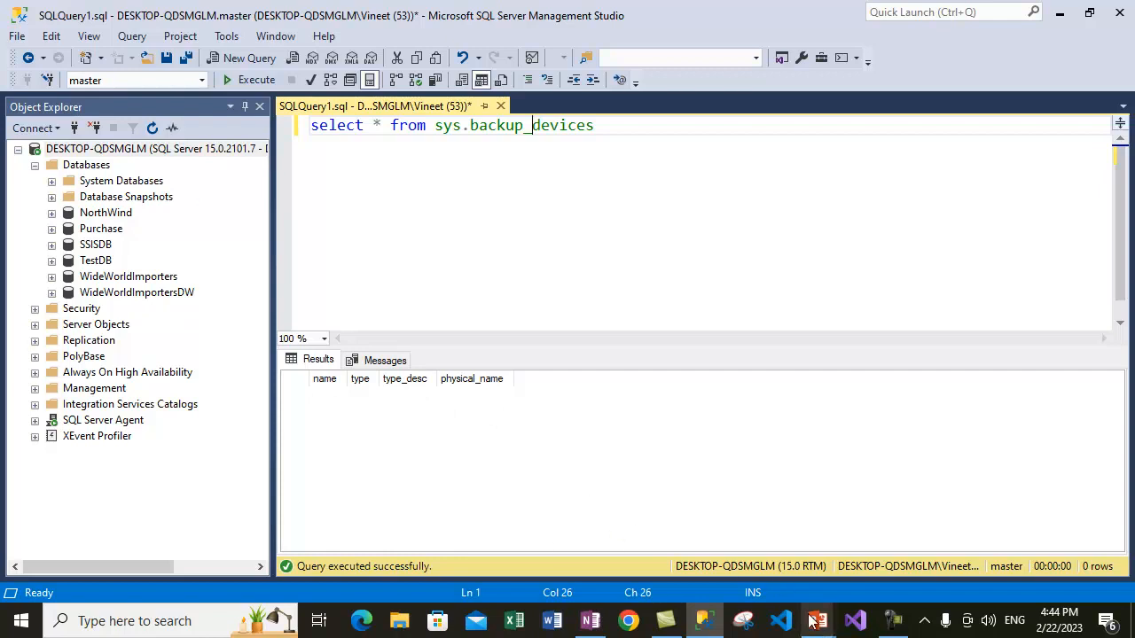
{"action": "left_click", "coordinate": [590, 621]}
{"action": "left_click", "coordinate": [519, 341]}
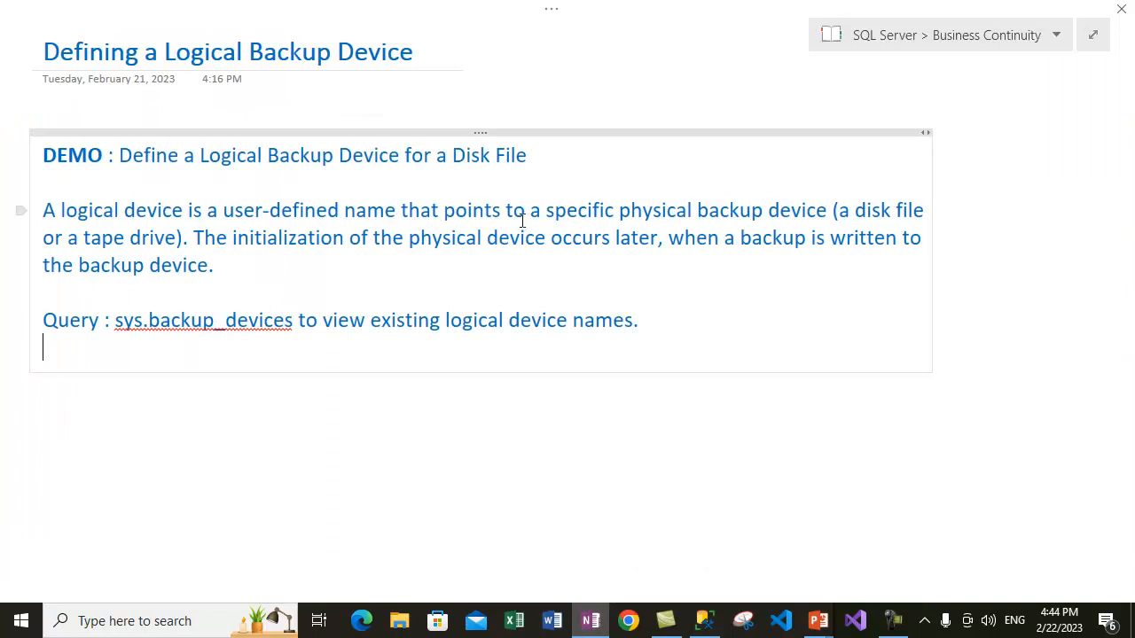
{"action": "left_click", "coordinate": [704, 621]}
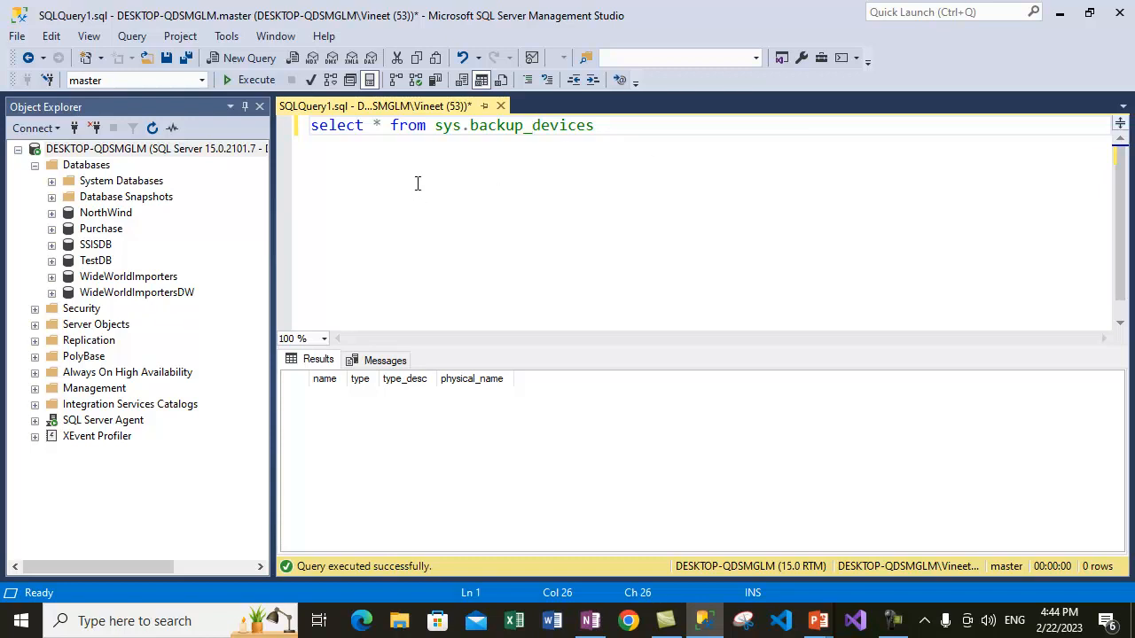
Collapse the server's Databases node, and expand Server Objects and its Backup Devices folder
{"action": "left_click", "coordinate": [115, 151]}
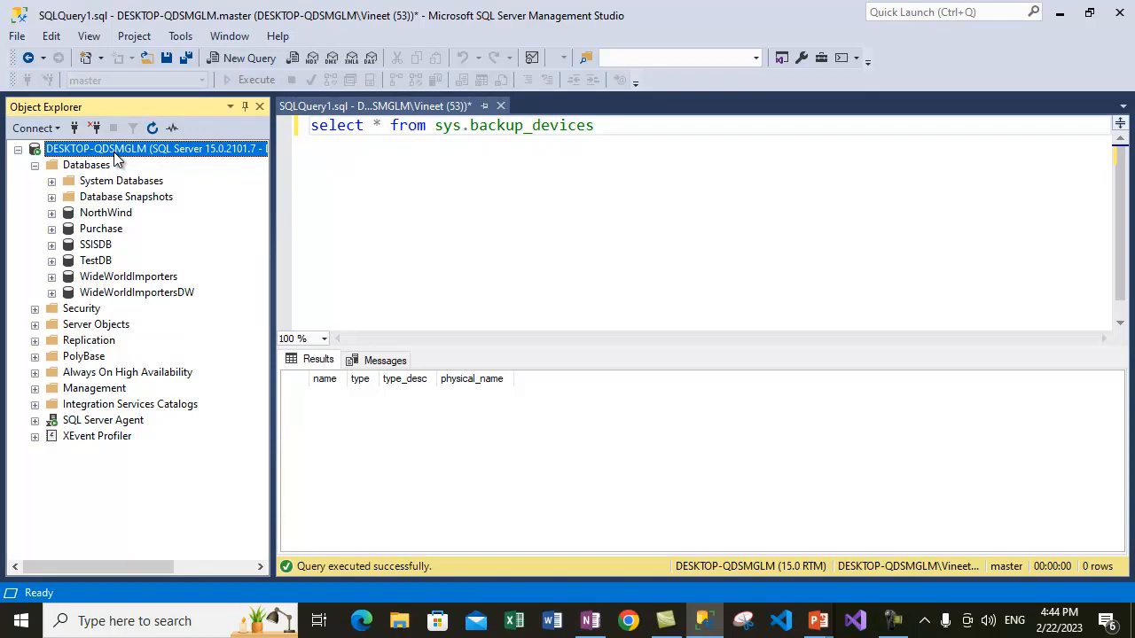
{"action": "left_click", "coordinate": [34, 165]}
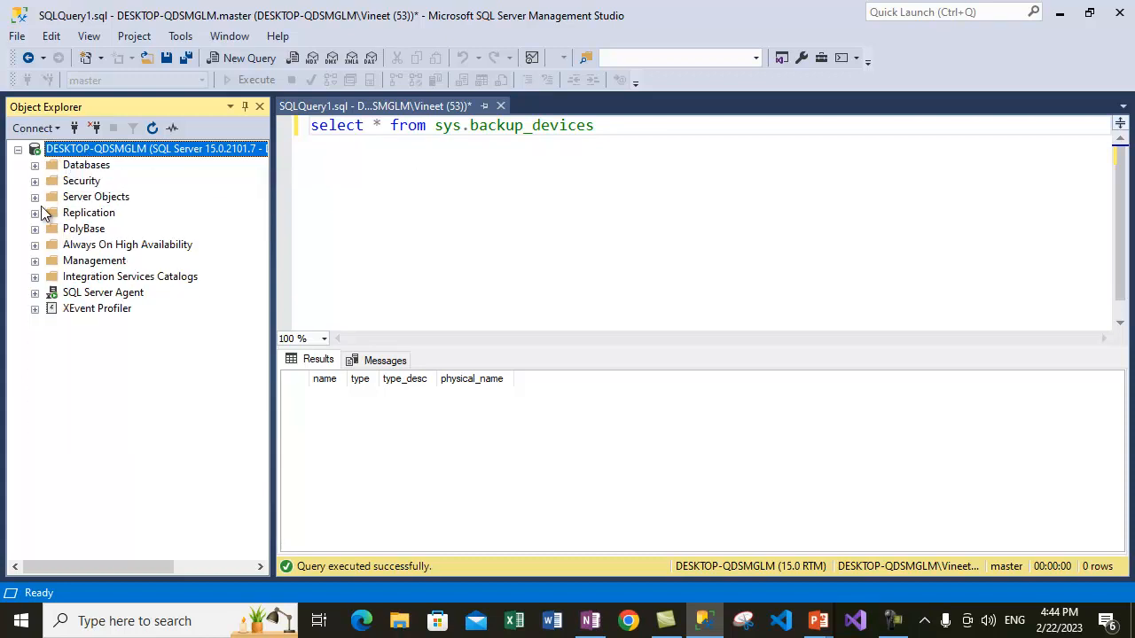
{"action": "left_click", "coordinate": [18, 150]}
{"action": "left_click", "coordinate": [18, 151]}
{"action": "left_click", "coordinate": [34, 196]}
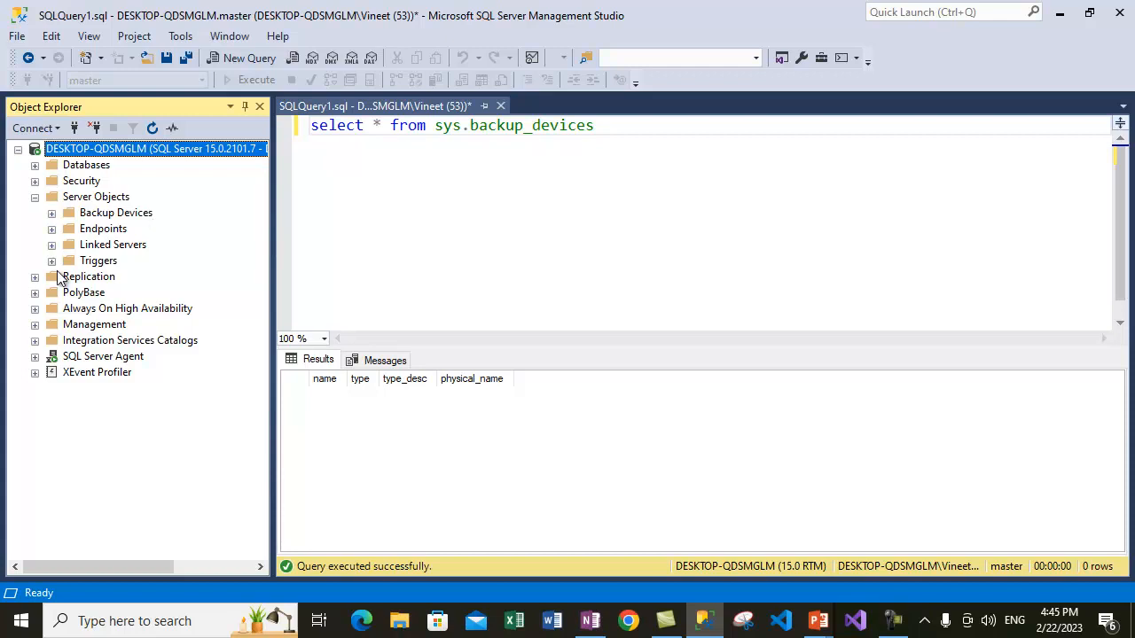
{"action": "left_click", "coordinate": [116, 214]}
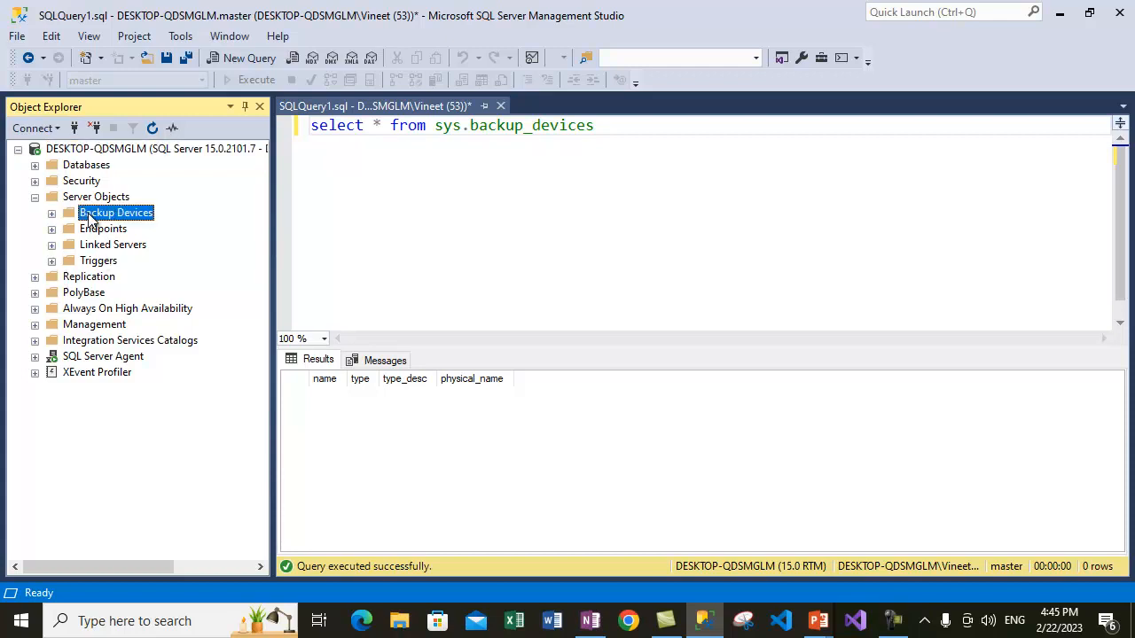
{"action": "left_click", "coordinate": [51, 214]}
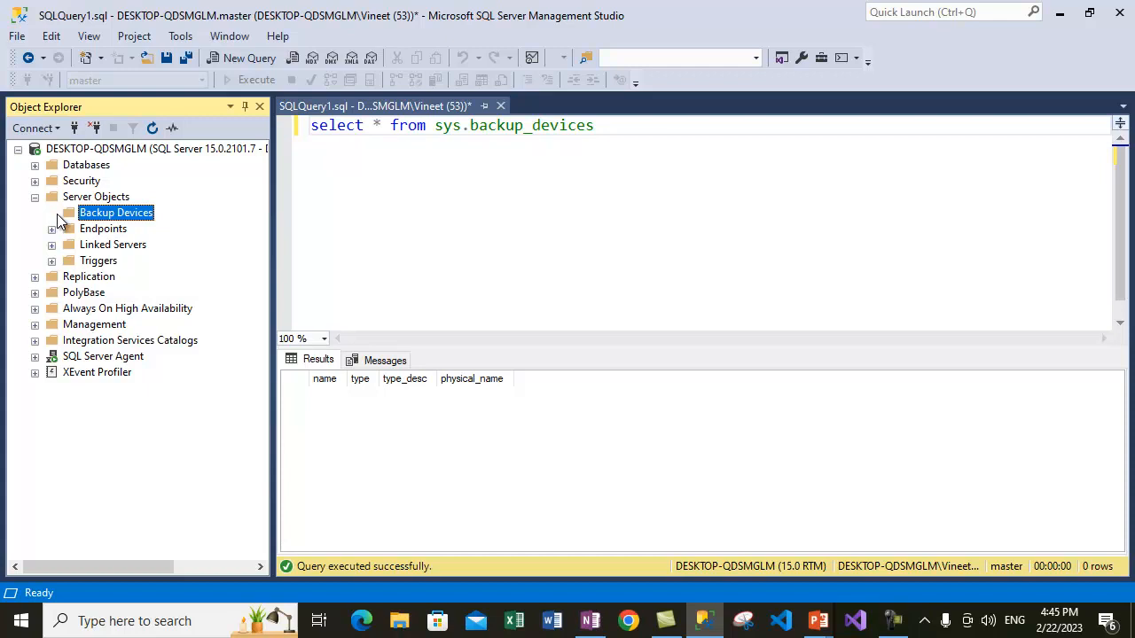
Start a new backup device under Backup Devices and name it TestDiskBackup
{"action": "right_click", "coordinate": [139, 223]}
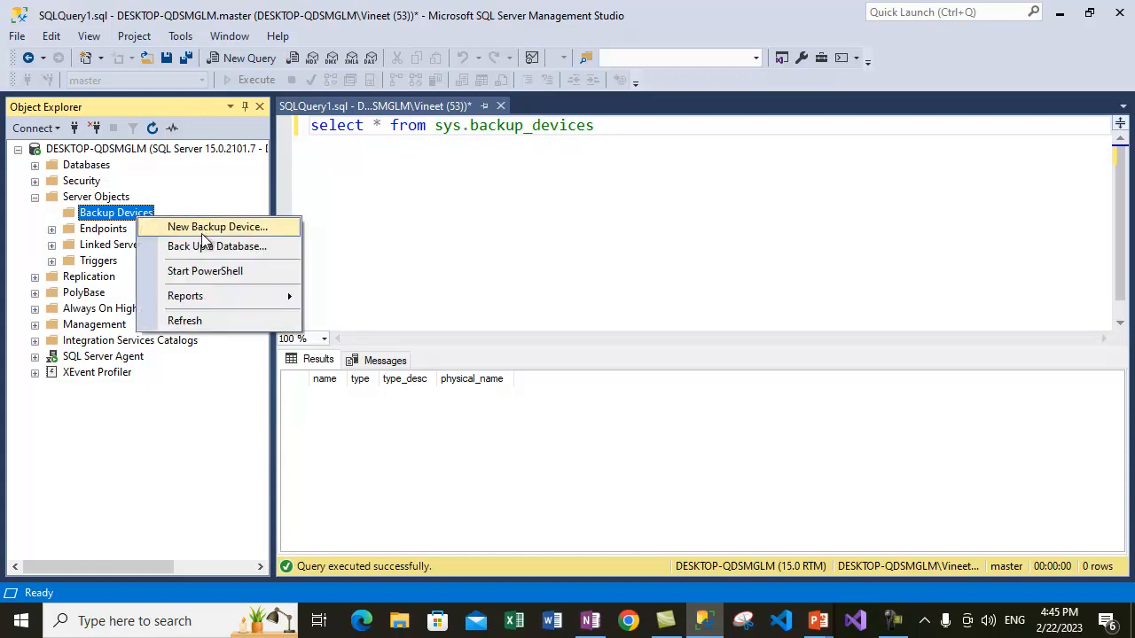
{"action": "left_click", "coordinate": [203, 229]}
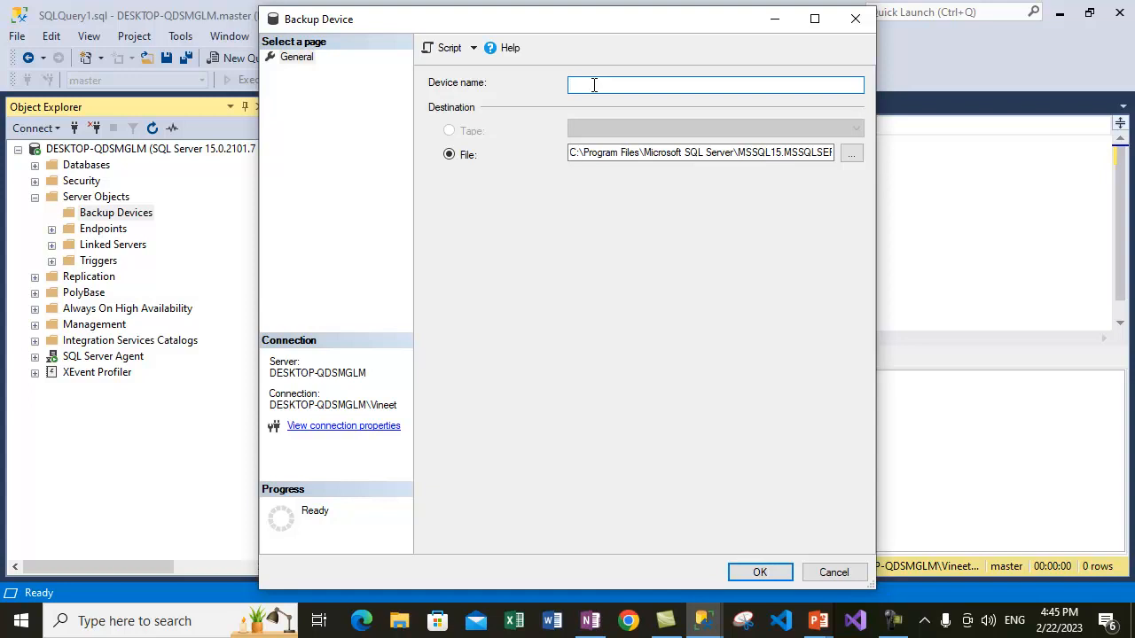
{"action": "type", "text": "TestDiskBackup"}
Check the destination file path ending in TestDiskBackup.bak against the device name, and create the backup device
{"action": "left_click", "coordinate": [667, 152]}
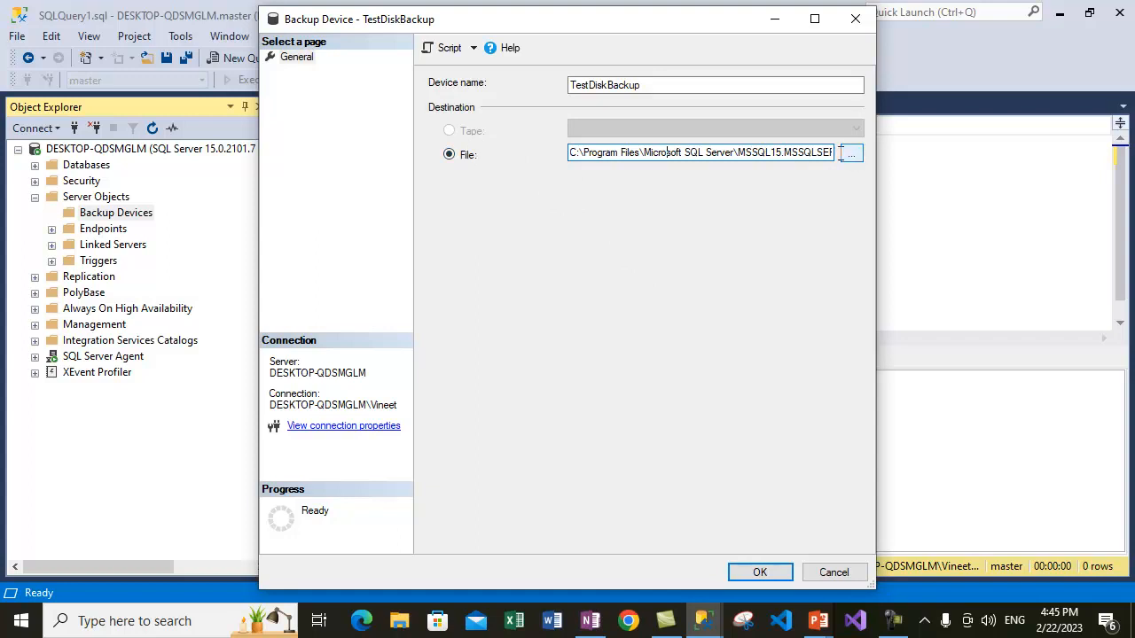
{"action": "left_click_drag", "start_coordinate": [714, 153], "coordinate": [915, 157]}
{"action": "left_click", "coordinate": [764, 154]}
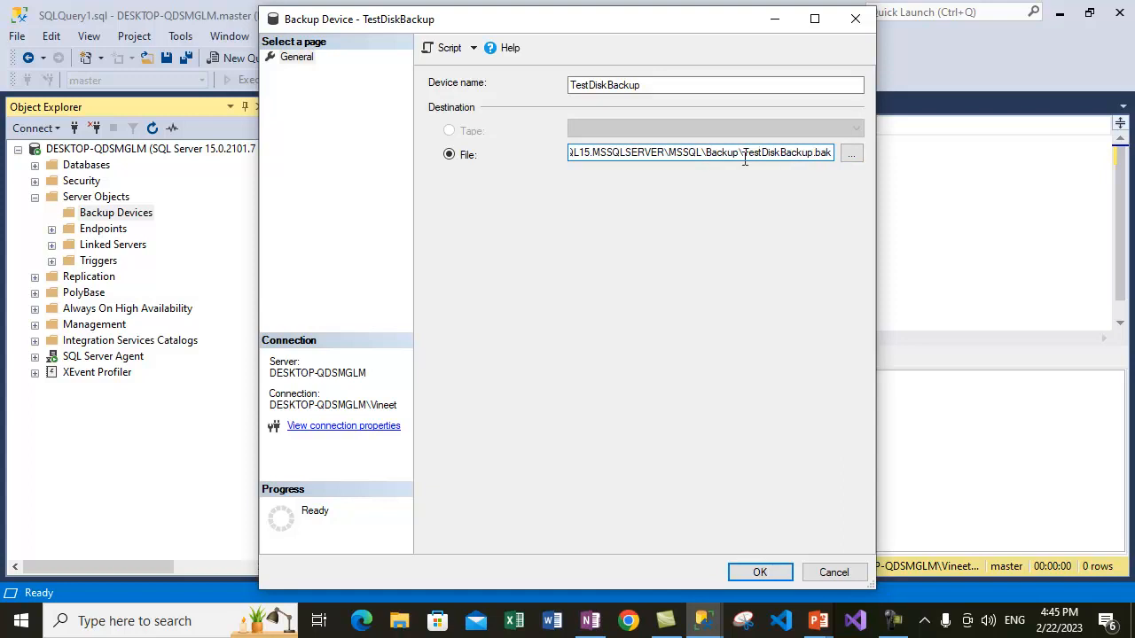
{"action": "left_click_drag", "start_coordinate": [743, 154], "coordinate": [843, 155]}
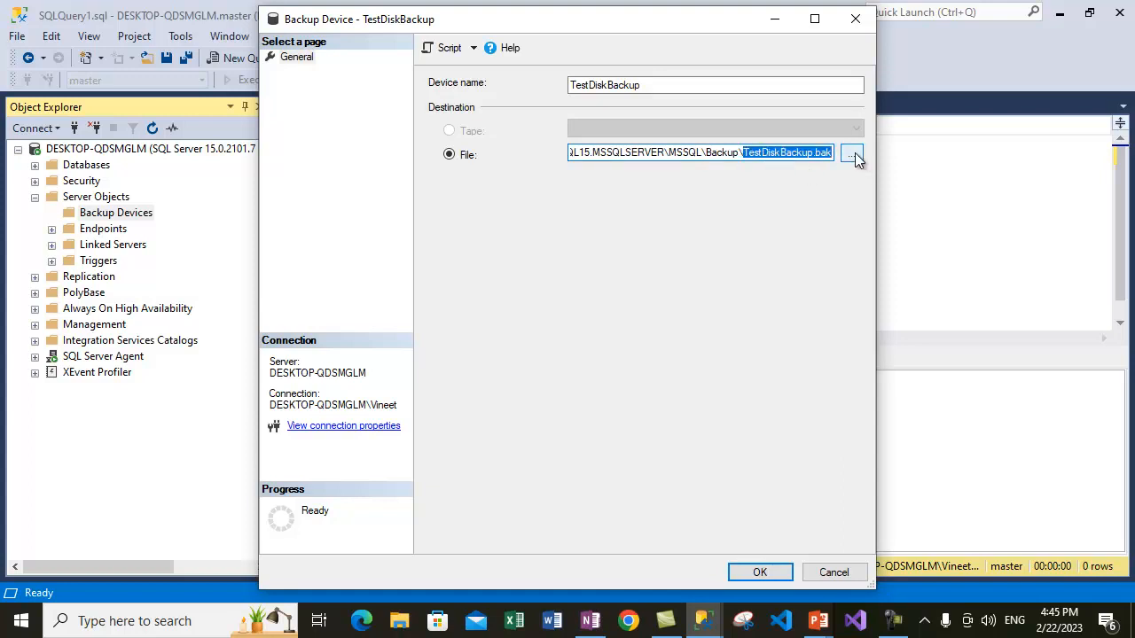
{"action": "left_click_drag", "start_coordinate": [644, 85], "coordinate": [548, 80]}
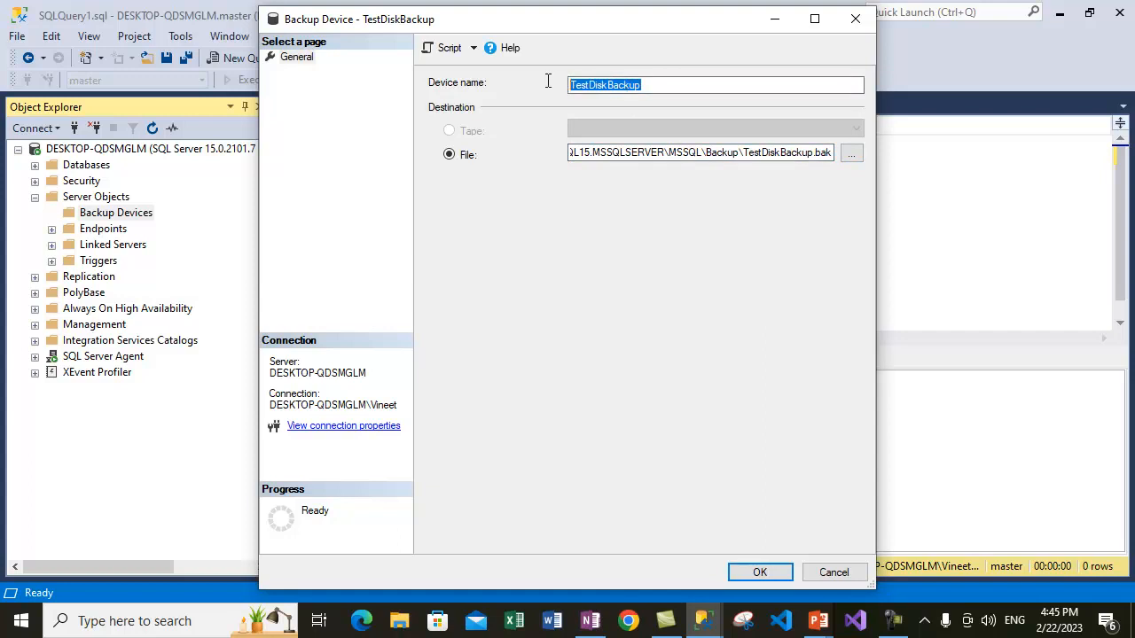
{"action": "left_click", "coordinate": [751, 153]}
{"action": "left_click_drag", "start_coordinate": [746, 153], "coordinate": [852, 155]}
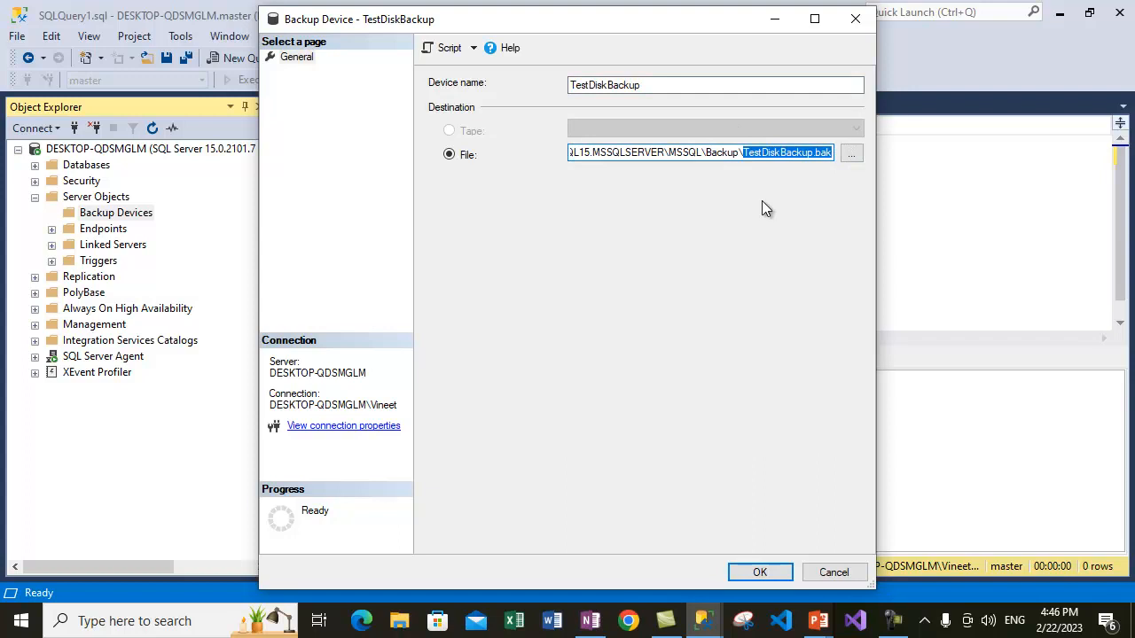
{"action": "left_click", "coordinate": [768, 577]}
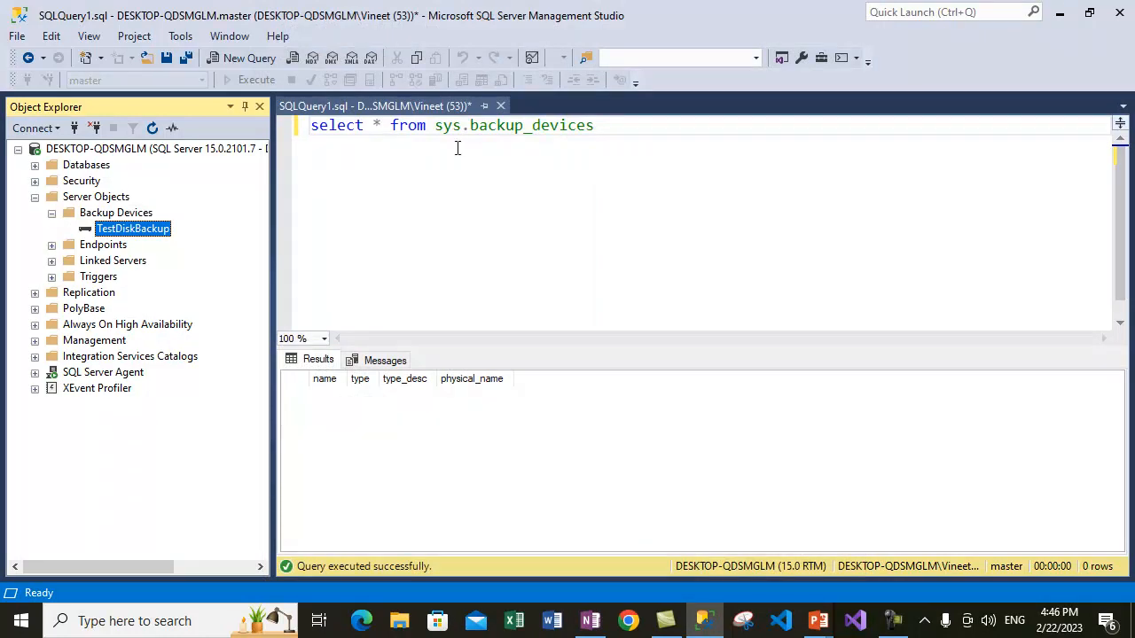
{"action": "left_click", "coordinate": [392, 180]}
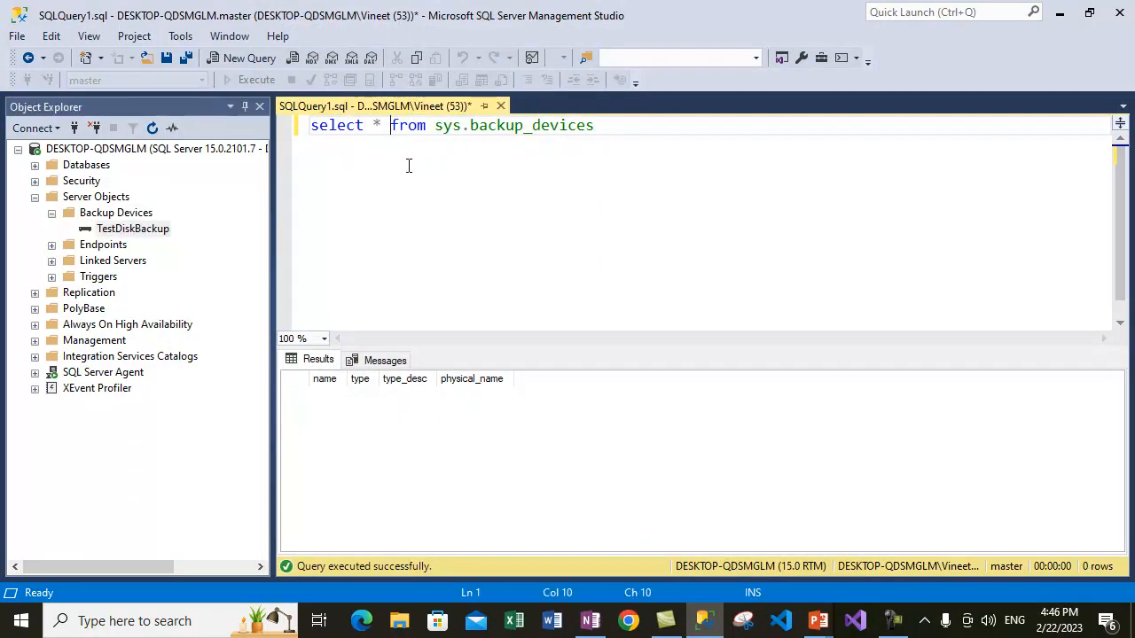
{"action": "left_click", "coordinate": [139, 232]}
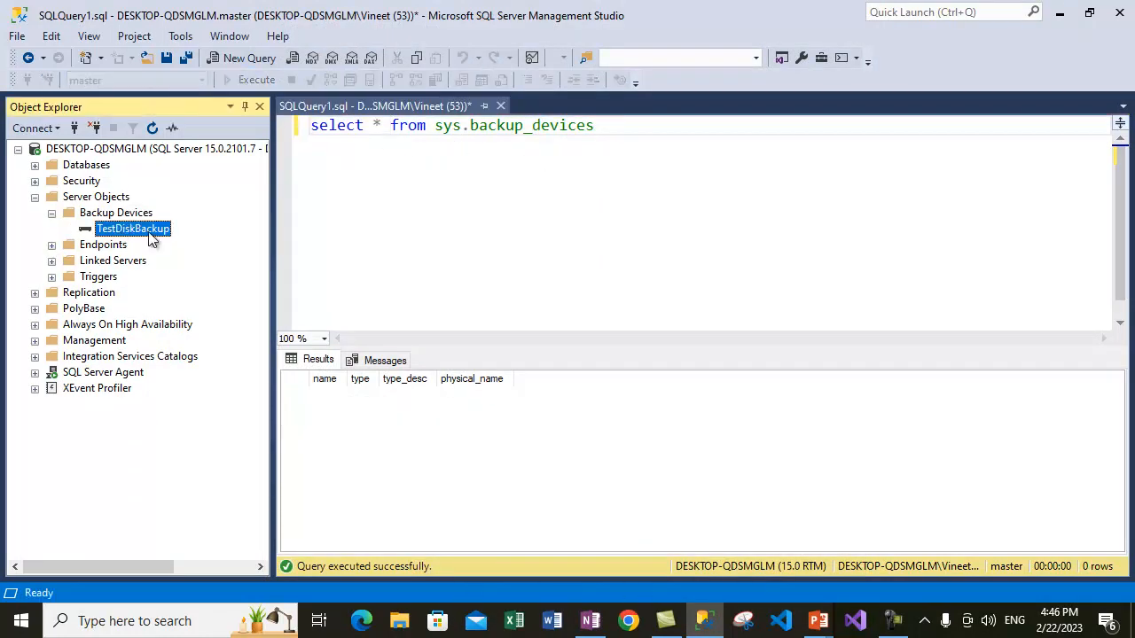
{"action": "left_click", "coordinate": [394, 196]}
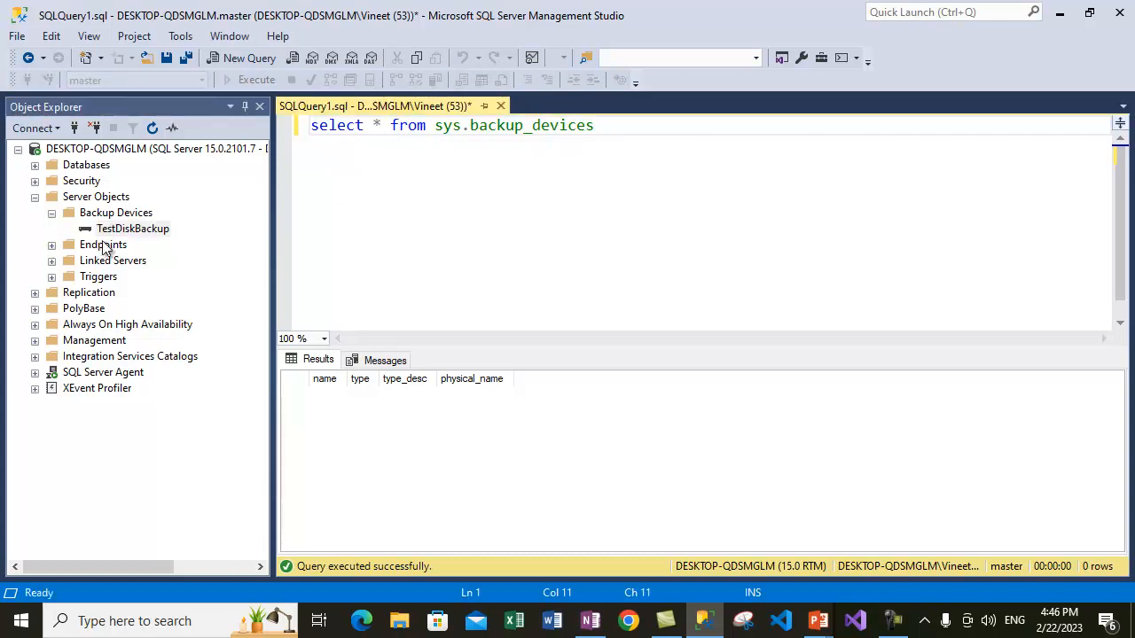
{"action": "left_click", "coordinate": [137, 240]}
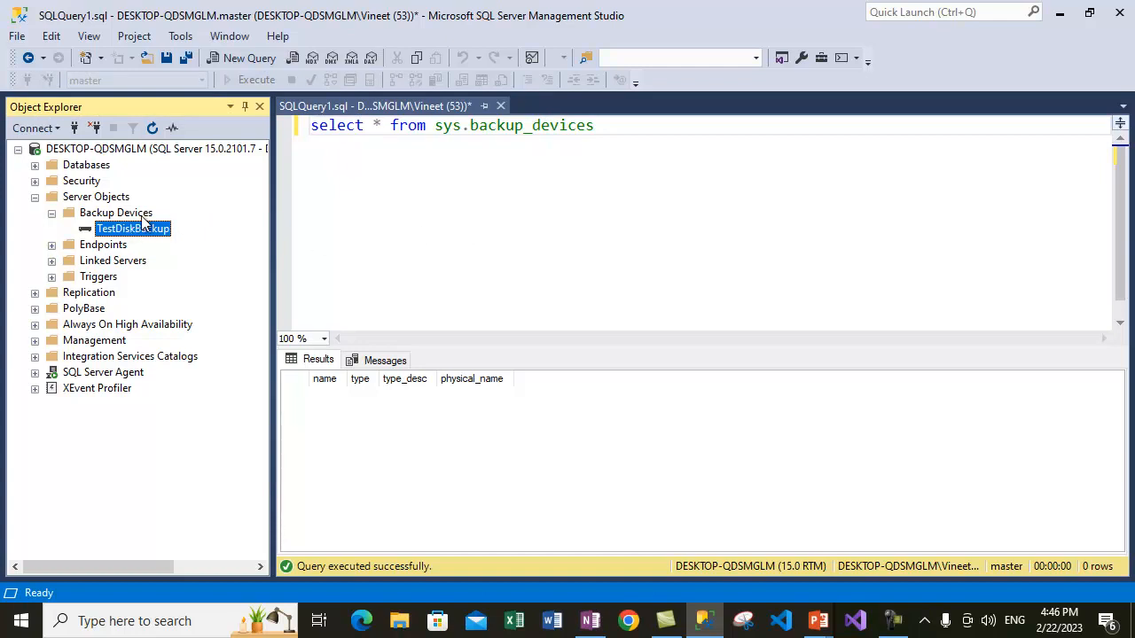
Execute the sys.backup_devices query again to check for the new backup device
{"action": "left_click", "coordinate": [478, 221]}
{"action": "left_click_drag", "start_coordinate": [321, 127], "coordinate": [681, 127]}
{"action": "left_click", "coordinate": [477, 208]}
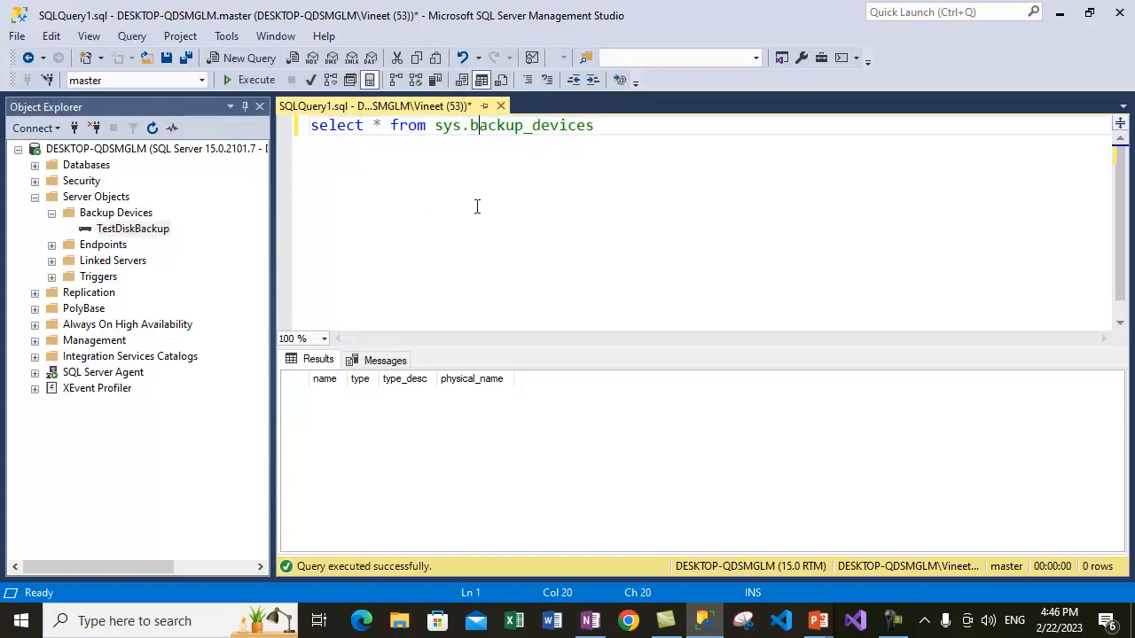
{"action": "left_click", "coordinate": [256, 81]}
{"action": "left_click", "coordinate": [508, 266]}
{"action": "left_click", "coordinate": [252, 80]}
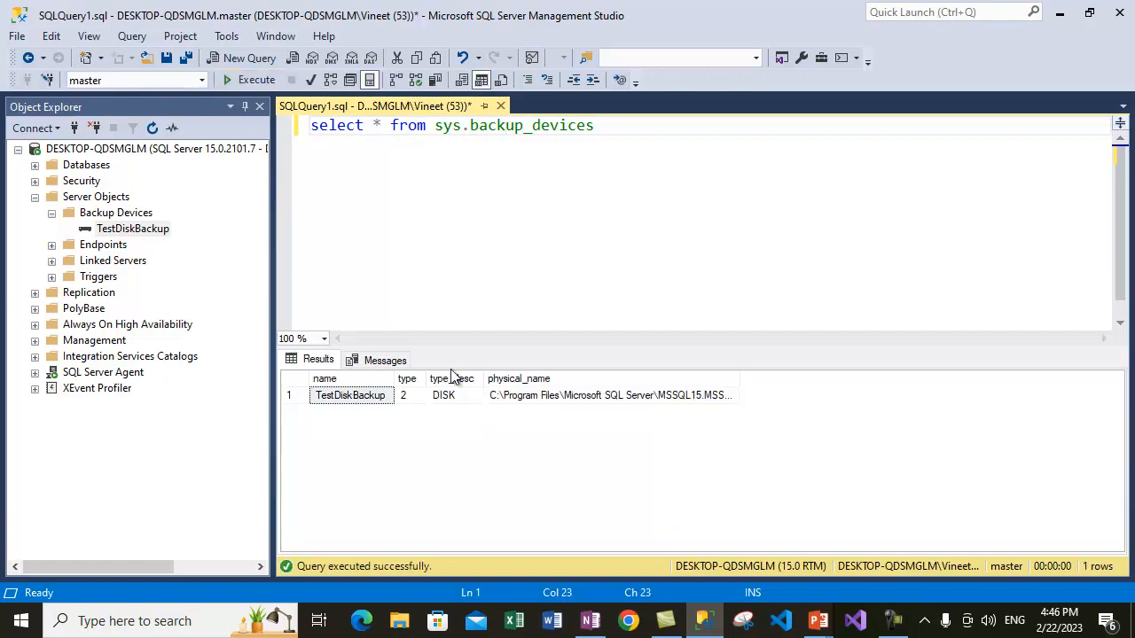
Inspect the returned device's name and type, and widen the physical_name column to read the full path
{"action": "left_click", "coordinate": [340, 399]}
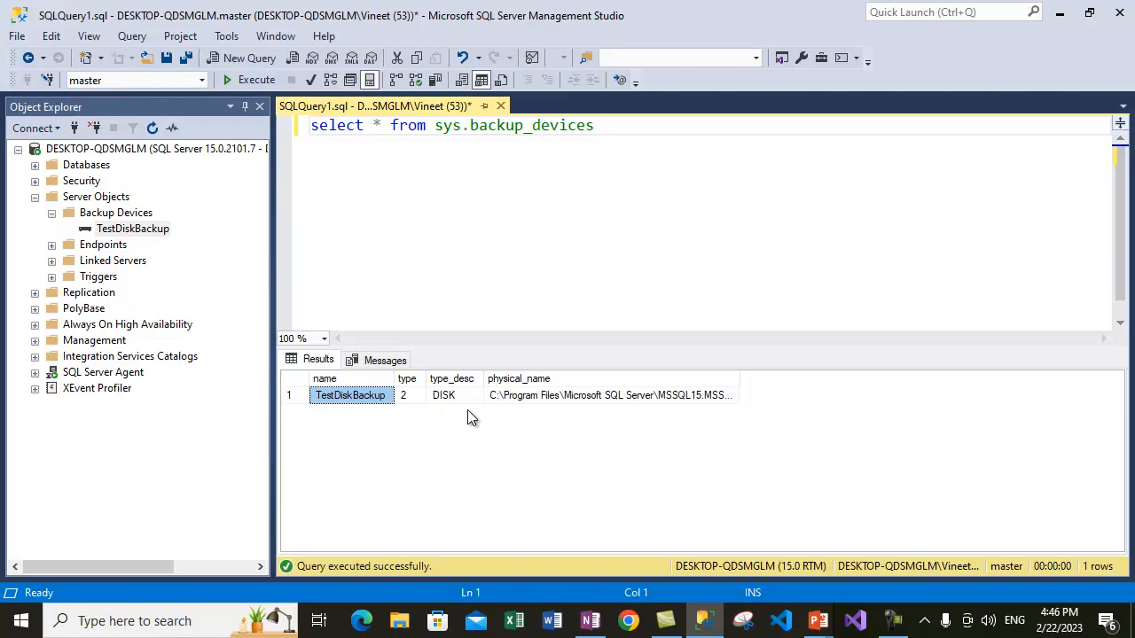
{"action": "left_click", "coordinate": [412, 398]}
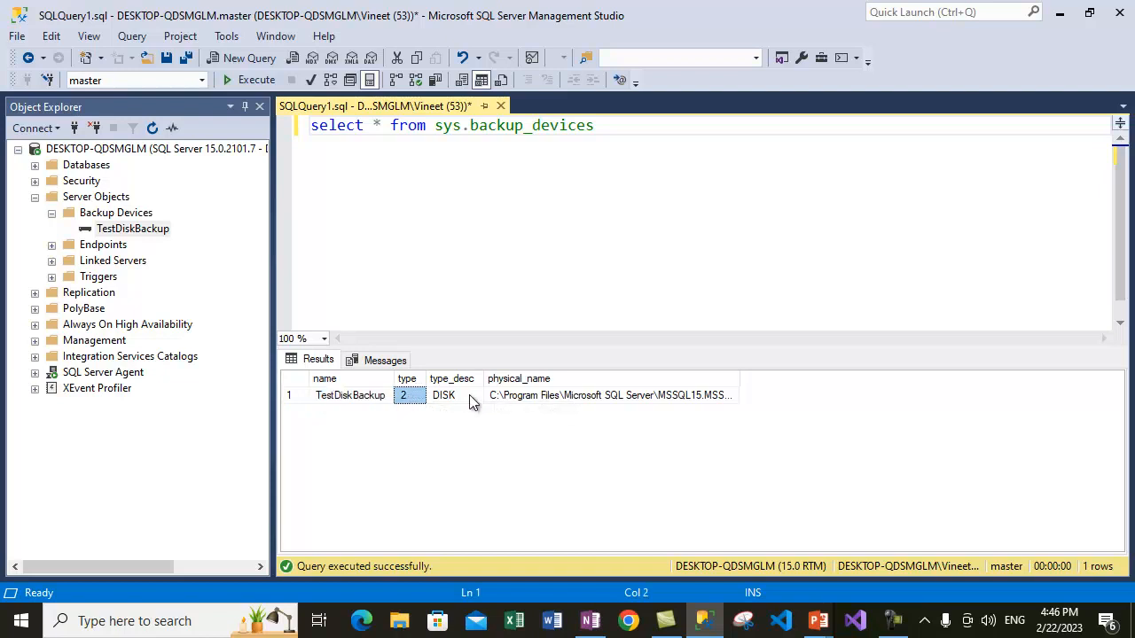
{"action": "left_click", "coordinate": [698, 398]}
{"action": "double_click", "coordinate": [740, 383]}
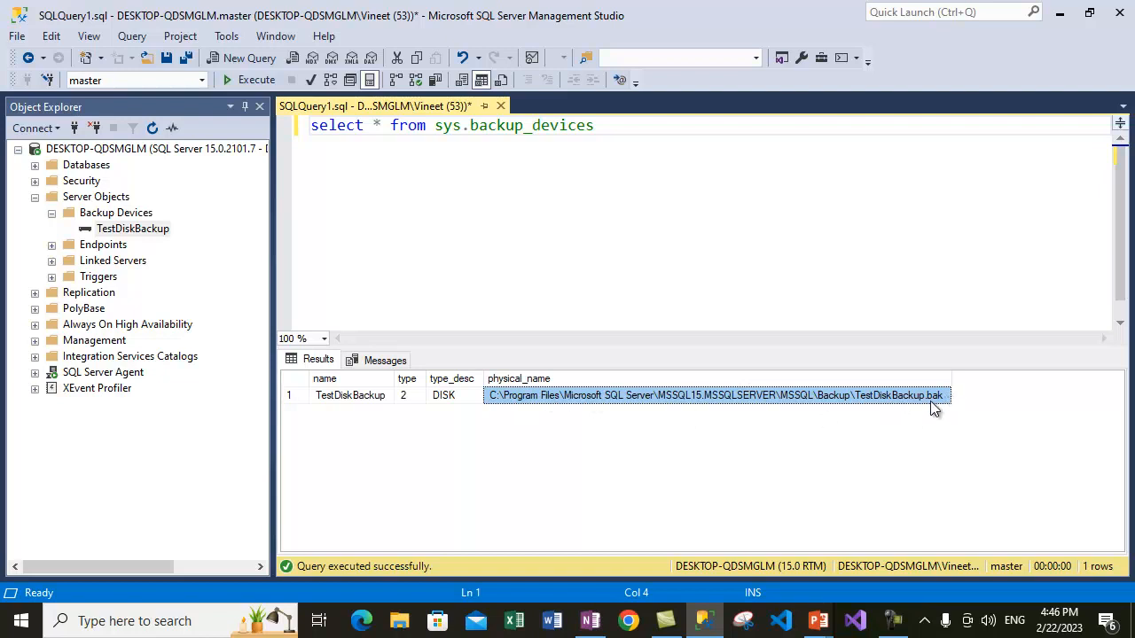
Switch to File Explorer and check the MSSQL Backup folder, next to DATA, for the TestDiskBackup.bak file, then return to the query
{"action": "left_click", "coordinate": [401, 623]}
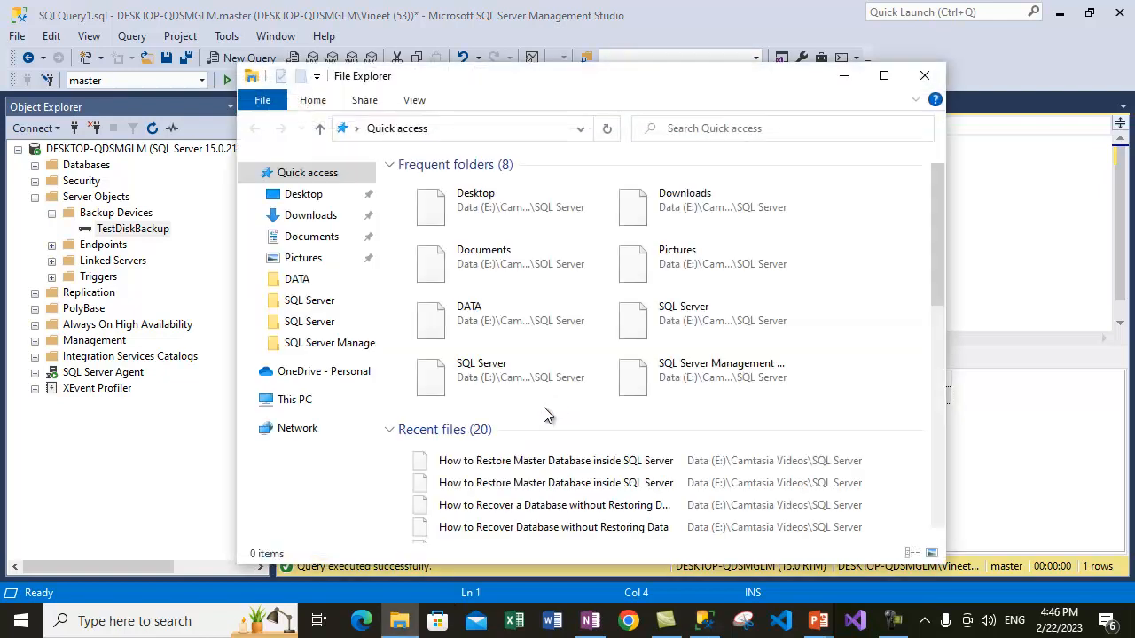
{"action": "left_click", "coordinate": [298, 201]}
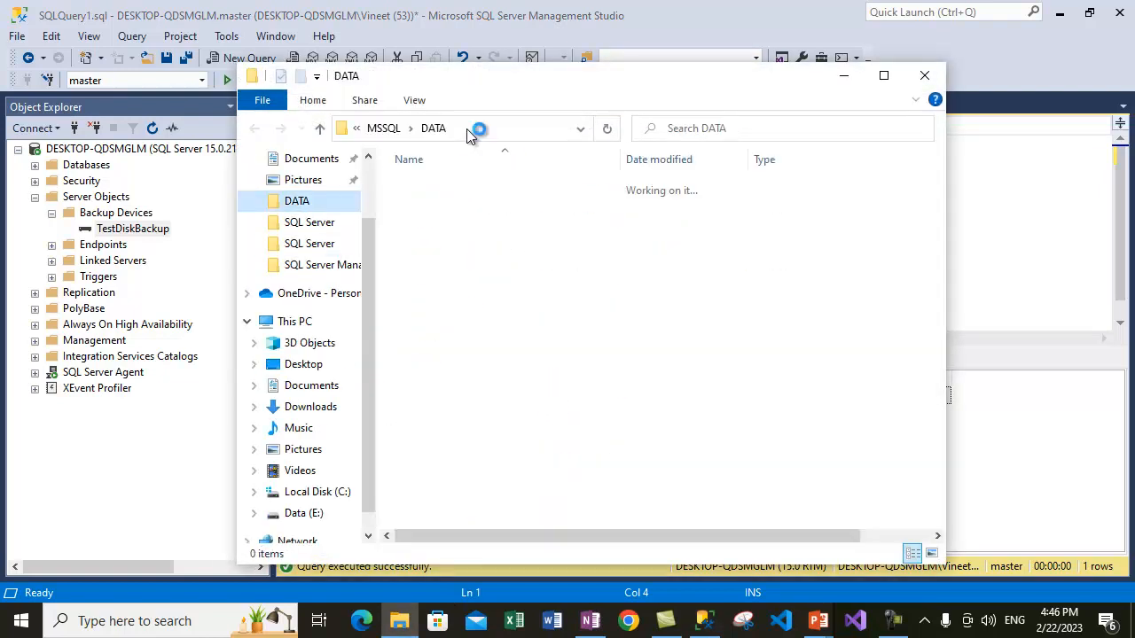
{"action": "key", "text": "alt+Up"}
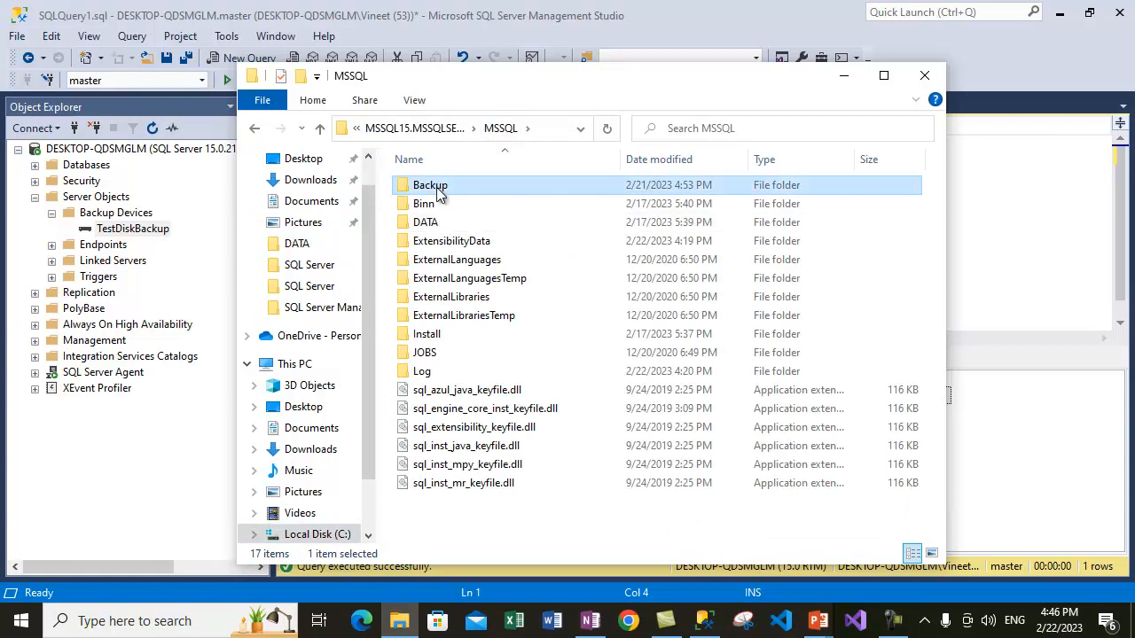
{"action": "double_click", "coordinate": [424, 185]}
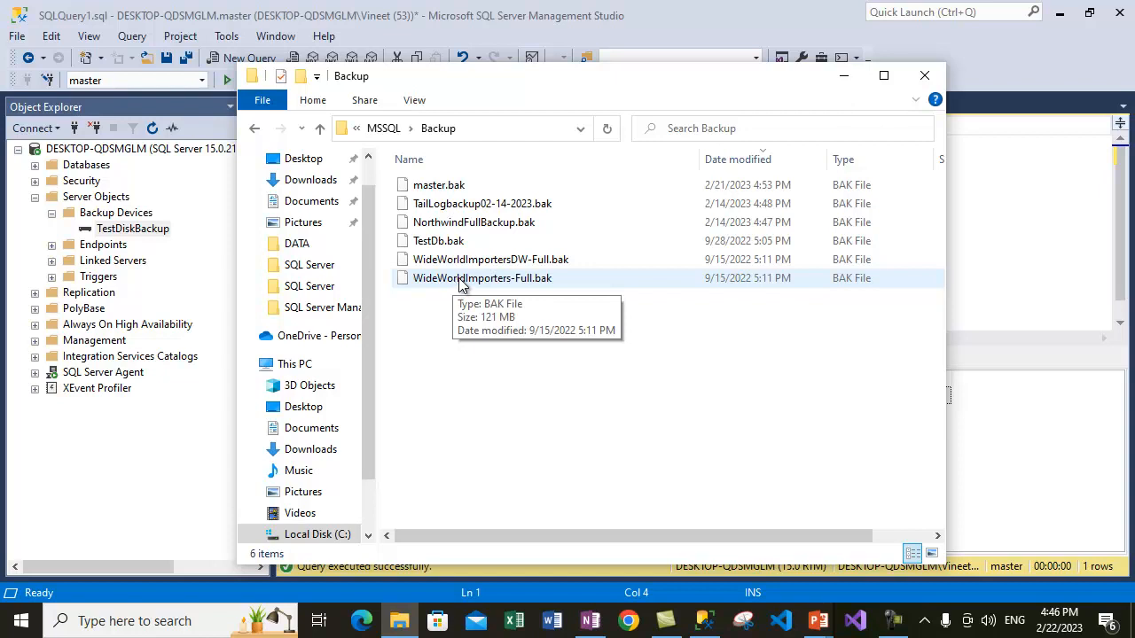
{"action": "left_click", "coordinate": [476, 241]}
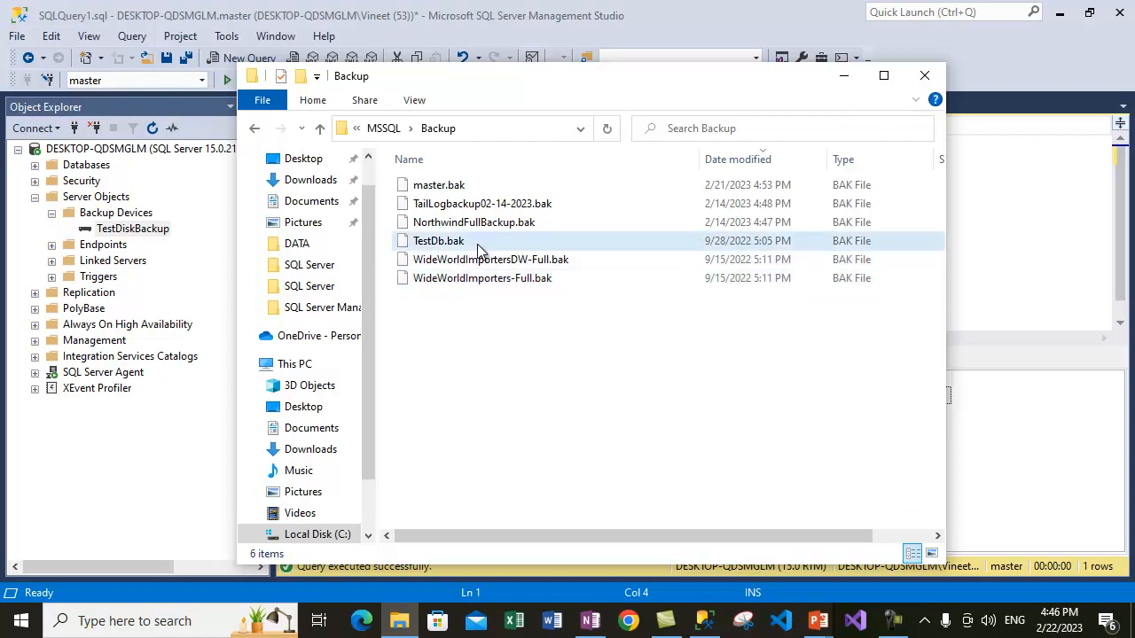
{"action": "left_click", "coordinate": [847, 77]}
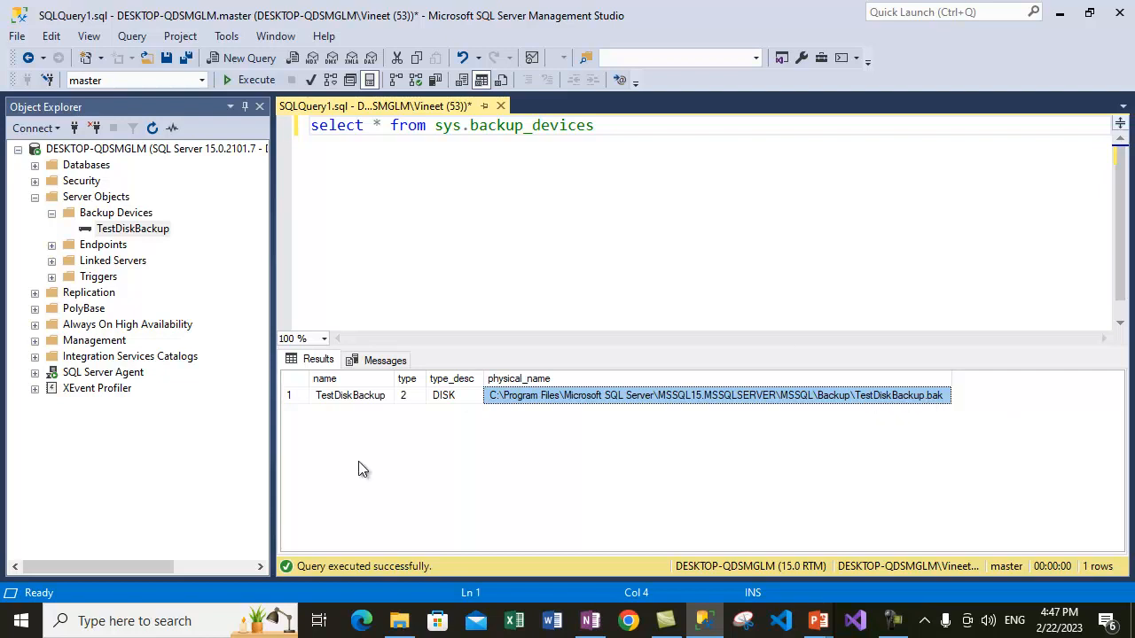
{"action": "left_click", "coordinate": [399, 621]}
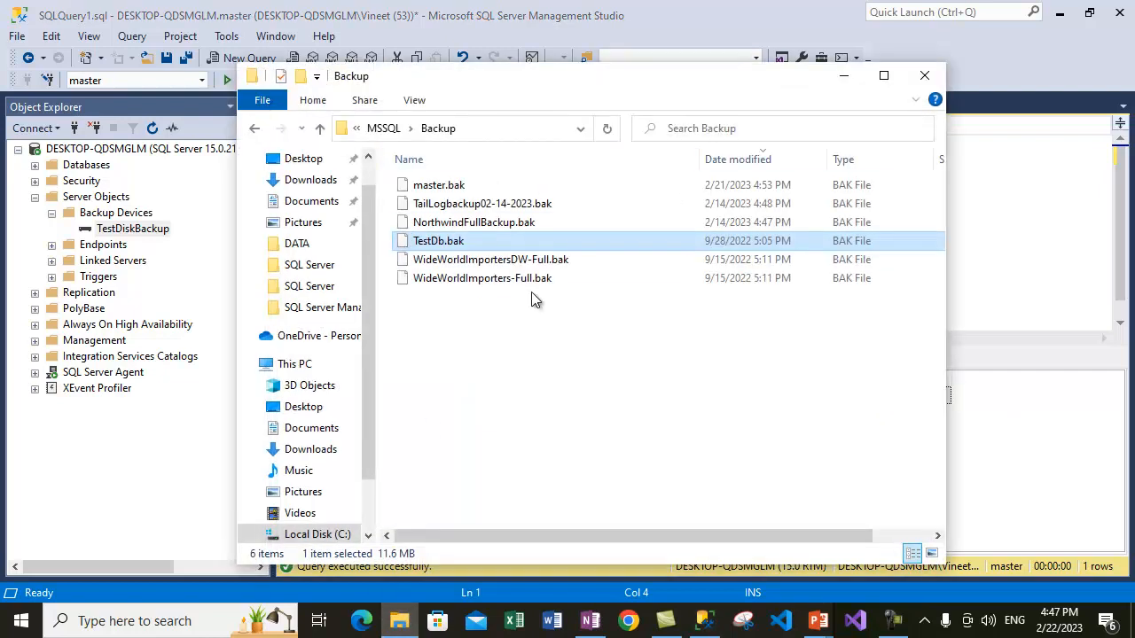
{"action": "left_click", "coordinate": [856, 76]}
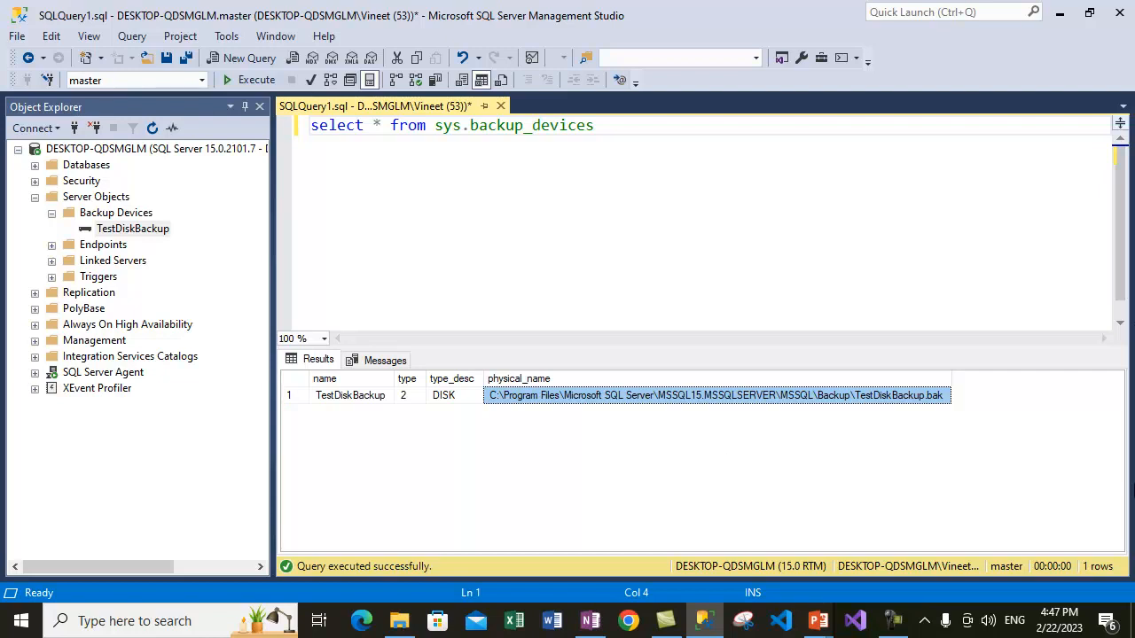
Delete the TestDiskBackup backup device and execute the sys.backup_devices query again to check the removal
{"action": "left_click", "coordinate": [612, 184]}
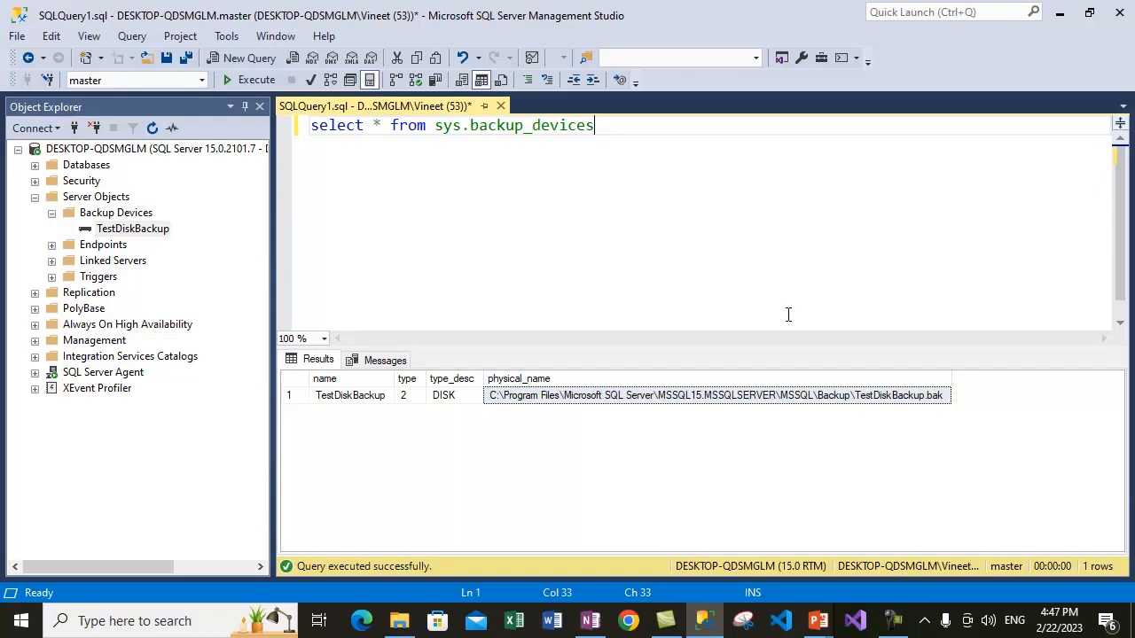
{"action": "left_click", "coordinate": [149, 243]}
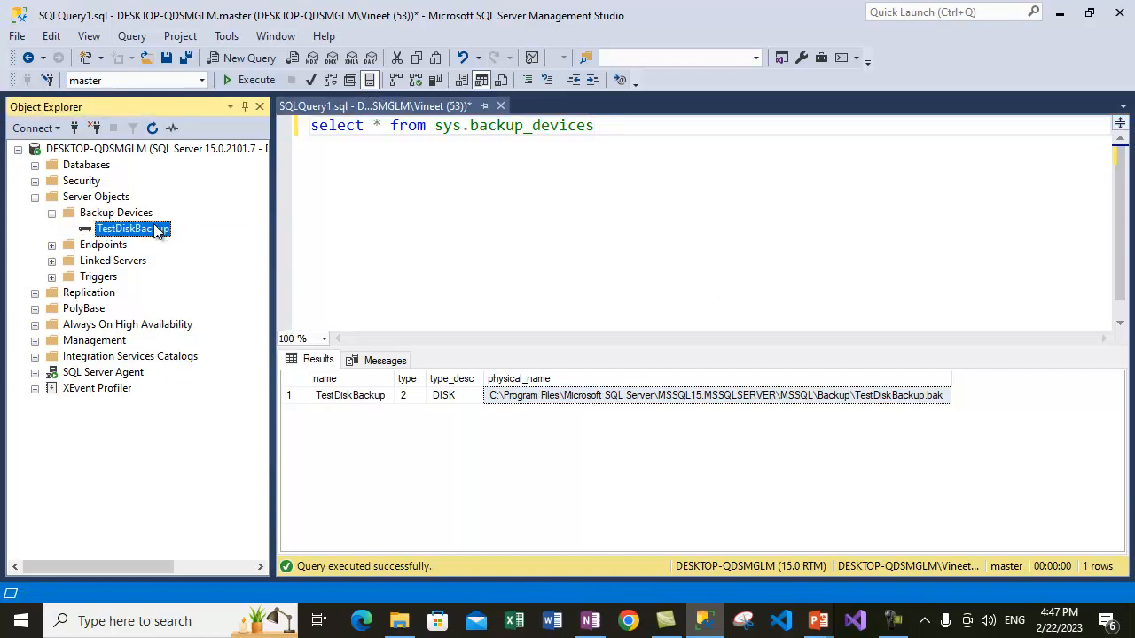
{"action": "right_click", "coordinate": [154, 228]}
{"action": "left_click", "coordinate": [219, 397]}
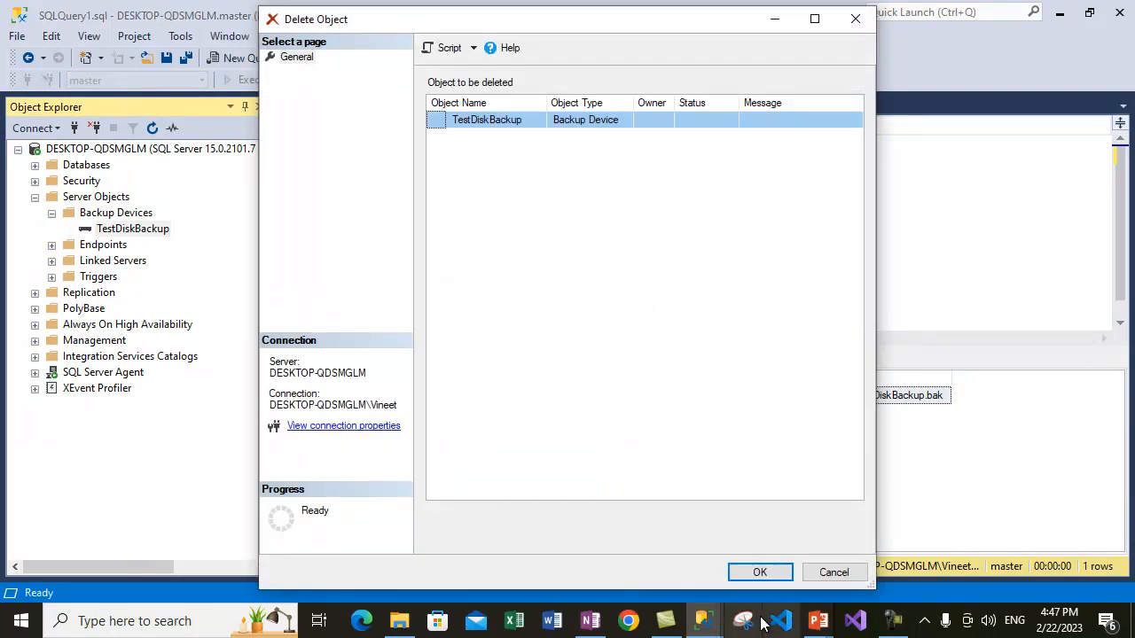
{"action": "left_click", "coordinate": [773, 573]}
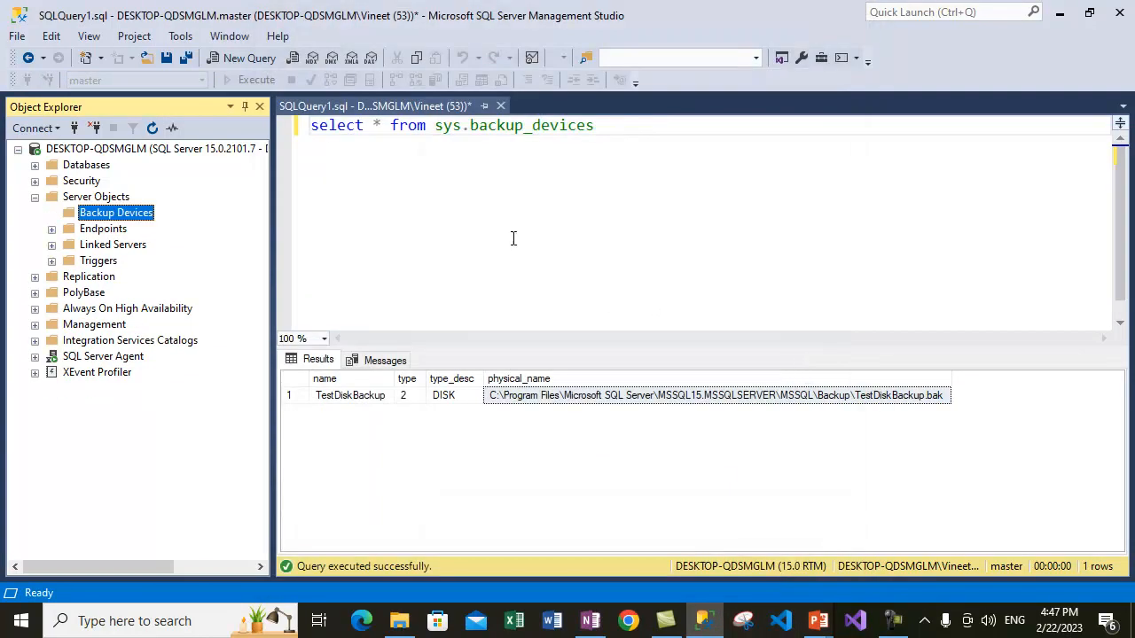
{"action": "left_click", "coordinate": [555, 238]}
{"action": "left_click", "coordinate": [240, 80]}
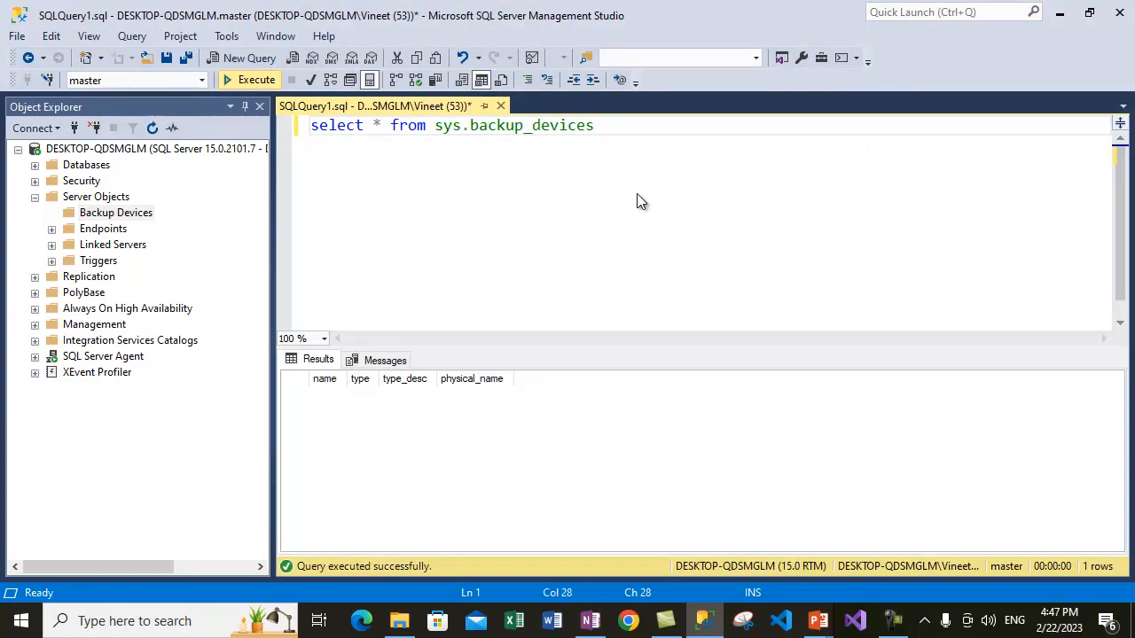
Below the select query, leave a blank line and begin the statement EXEC sp_adddumpdevice
{"action": "left_click", "coordinate": [623, 206]}
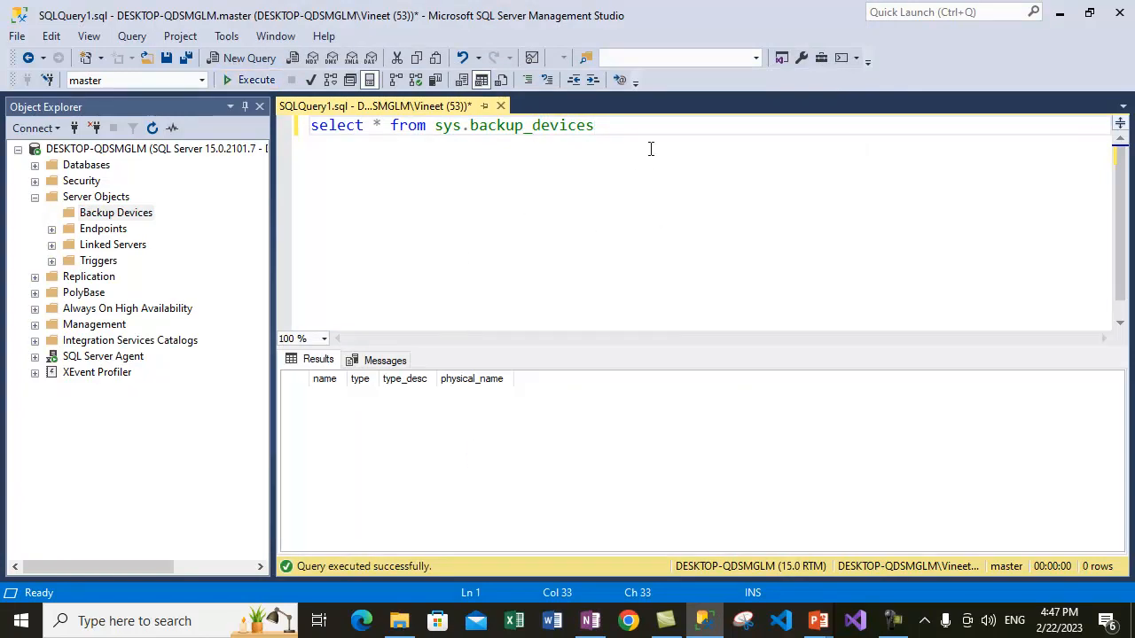
{"action": "key", "text": "Return"}
{"action": "key", "text": "Return"}
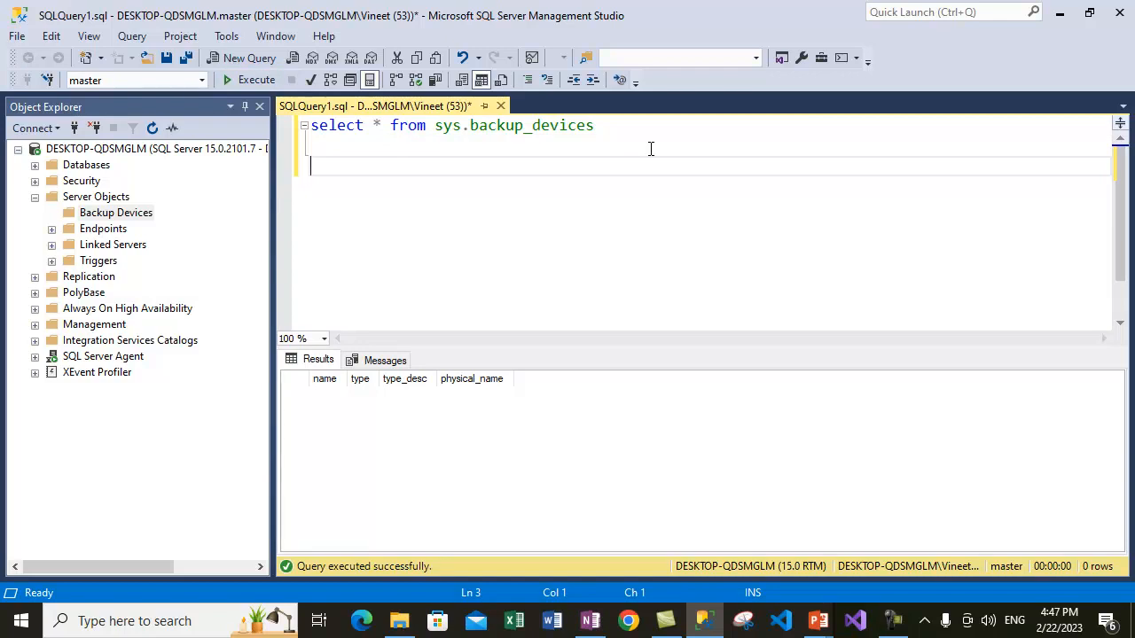
{"action": "type", "text": "EXEC"}
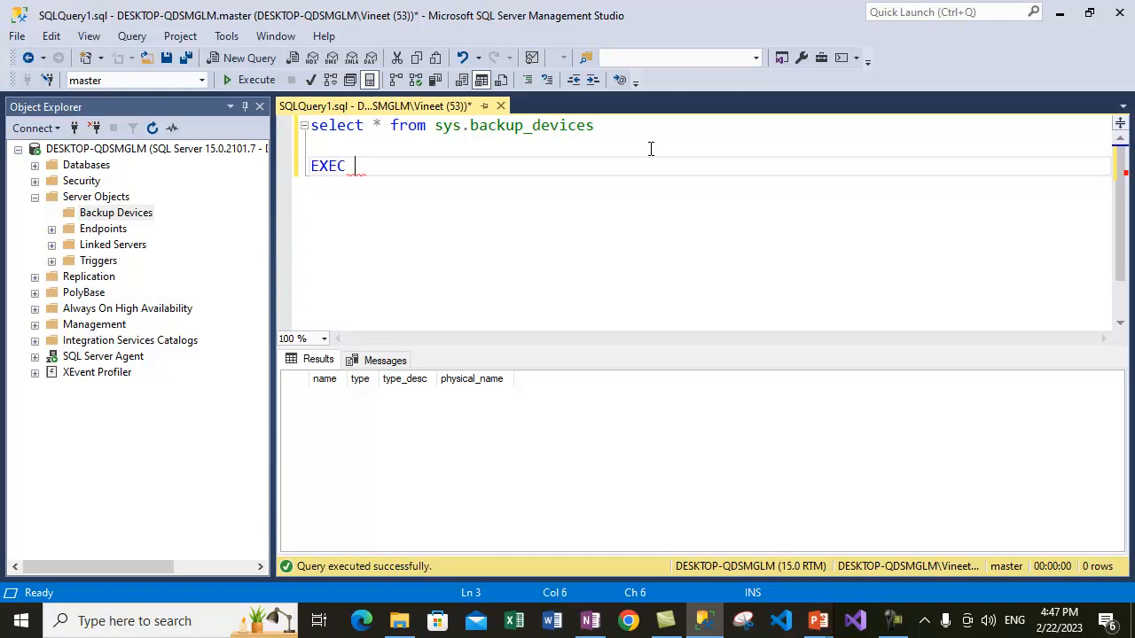
{"action": "type", "text": "sp_+"}
{"action": "key", "text": "BackSpace"}
{"action": "key", "text": "BackSpace"}
{"action": "type", "text": "_"}
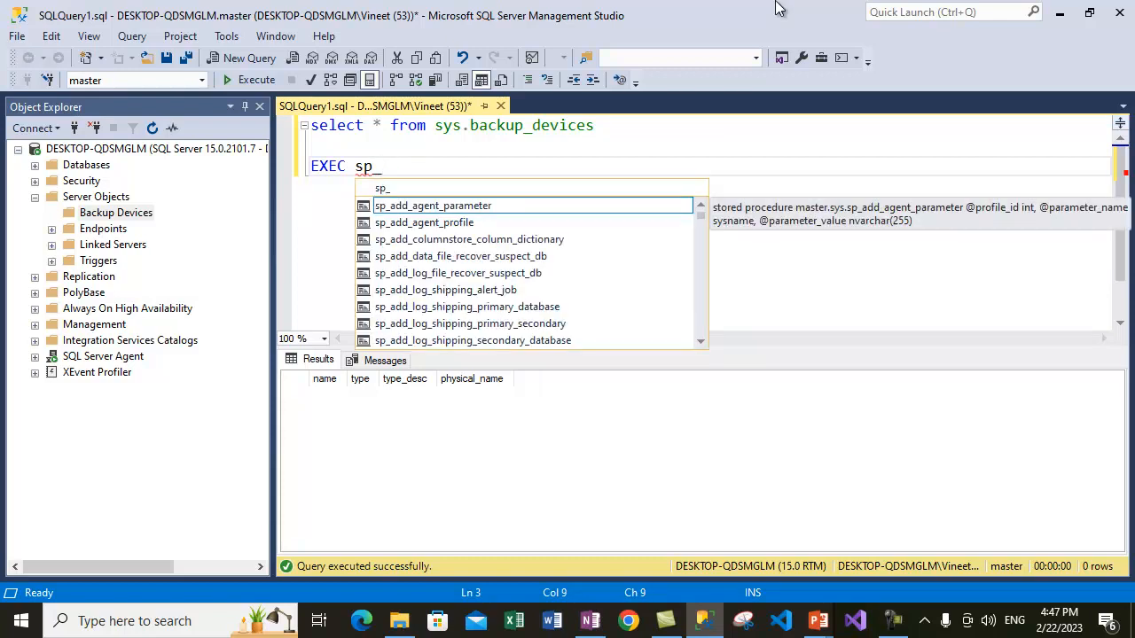
{"action": "left_click_drag", "start_coordinate": [348, 164], "coordinate": [311, 166]}
{"action": "left_click", "coordinate": [431, 175]}
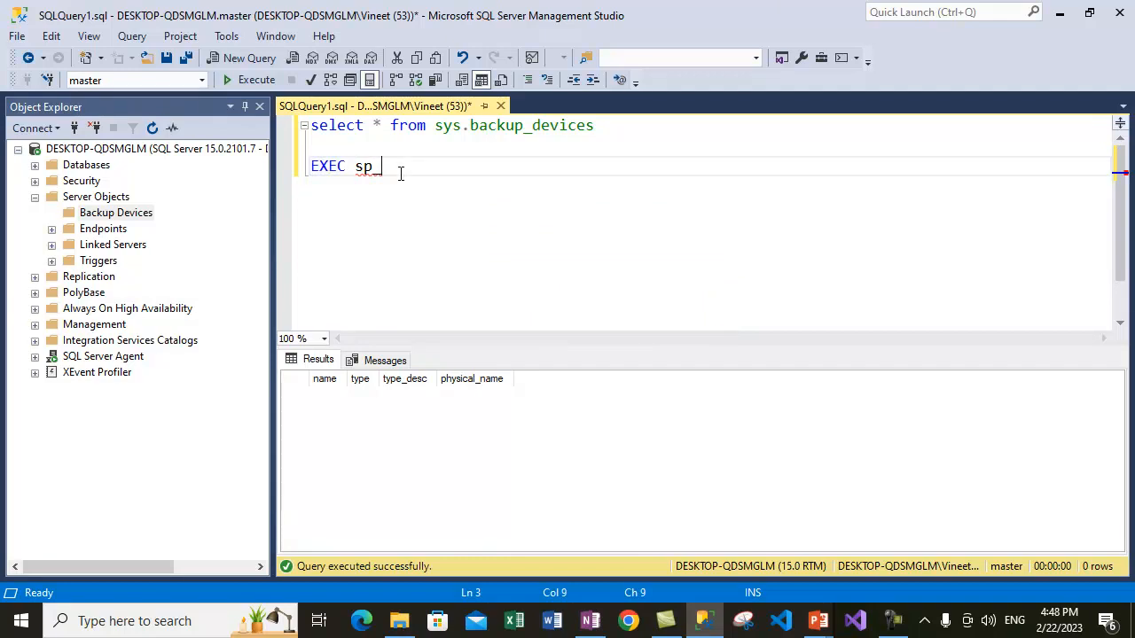
{"action": "type", "text": "adddump"}
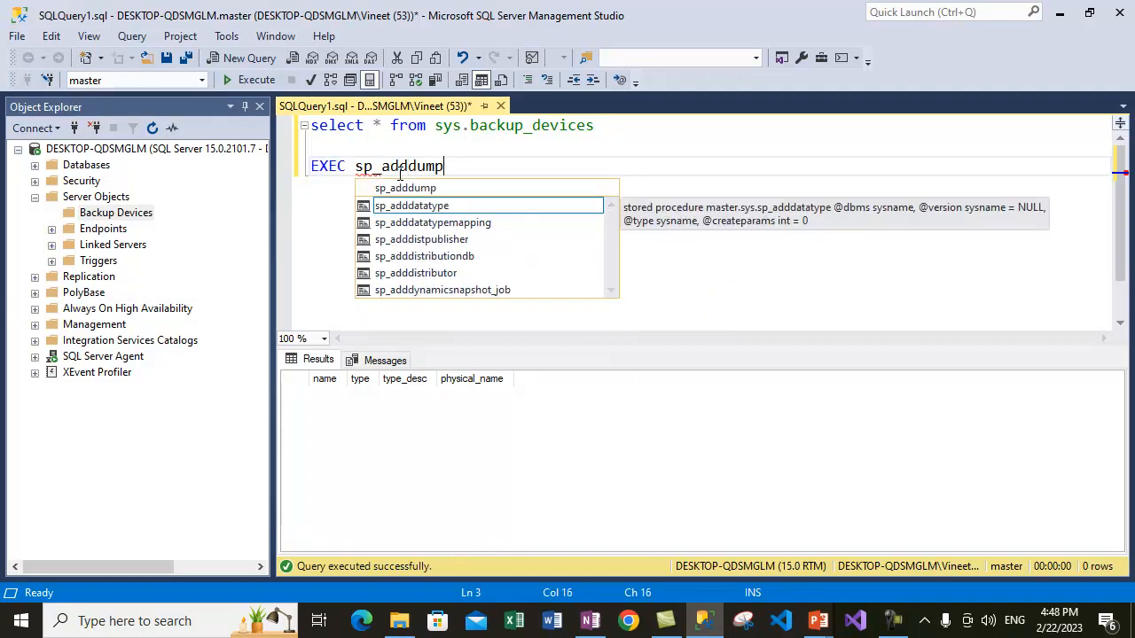
{"action": "type", "text": "device"}
Correct the stored procedure name in the EXEC line to sp_addumpdevice
{"action": "key", "text": "Left"}
{"action": "key", "text": "Left"}
{"action": "key", "text": "Left"}
{"action": "key", "text": "Left"}
{"action": "key", "text": "Left"}
{"action": "key", "text": "Left"}
{"action": "key", "text": "Left"}
{"action": "key", "text": "Left"}
{"action": "key", "text": "Left"}
{"action": "key", "text": "Left"}
{"action": "left_click", "coordinate": [550, 160]}
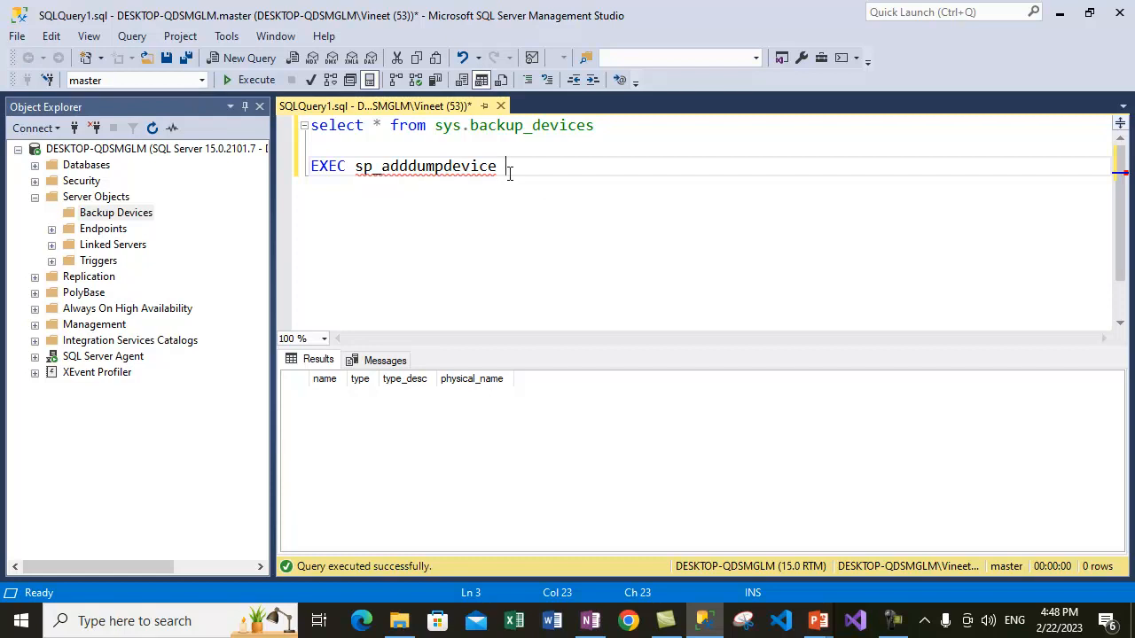
{"action": "mouse_move", "coordinate": [497, 171]}
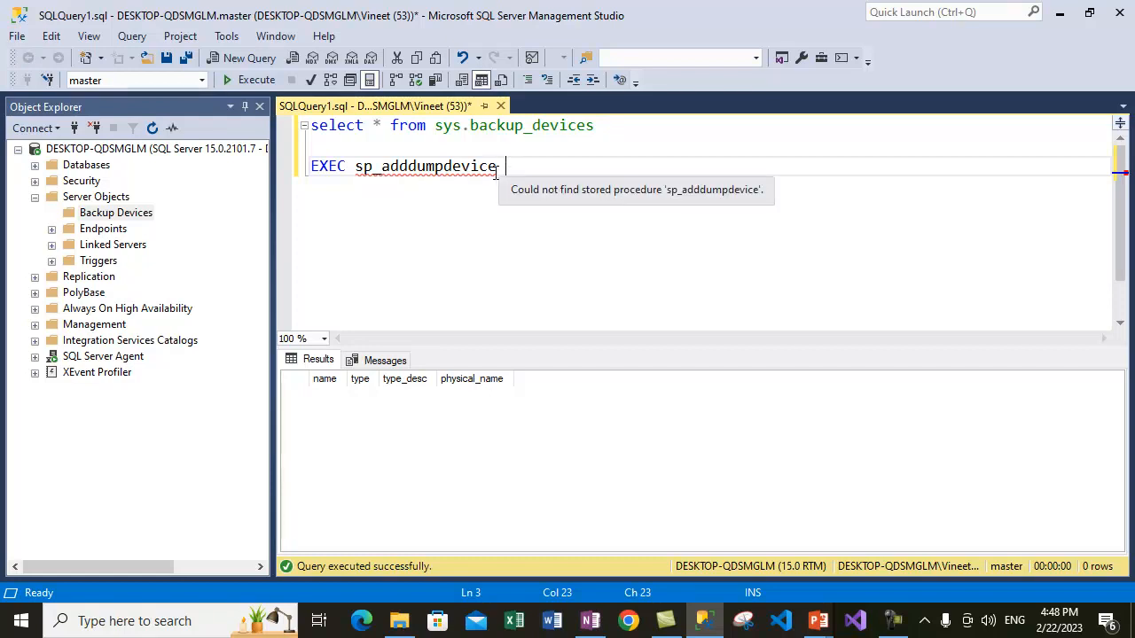
{"action": "left_click", "coordinate": [399, 165]}
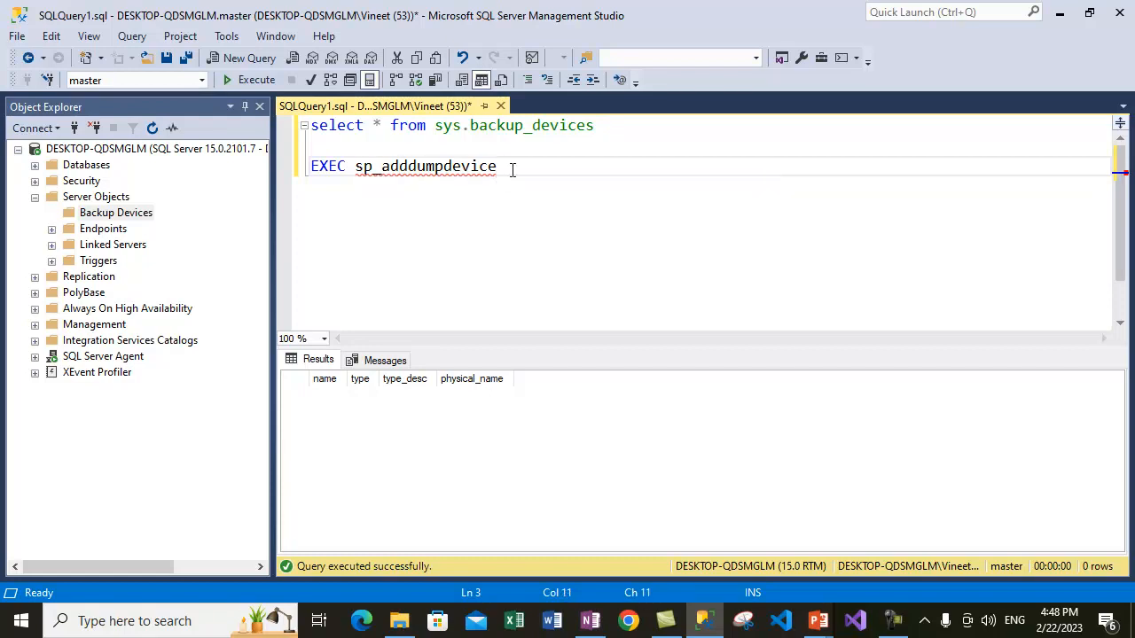
{"action": "key", "text": "BackSpace"}
{"action": "key", "text": "End"}
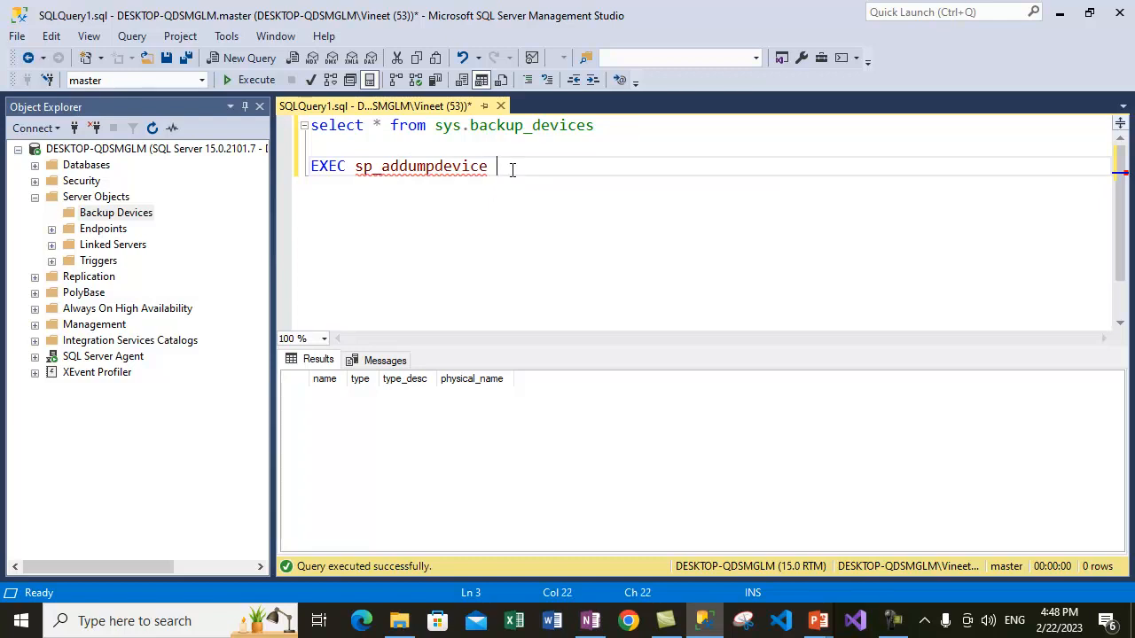
Add 'disk' as the device type and 'TestBackupDevice' as the logical name, and open the quote for the physical name
{"action": "type", "text": "'disk'"}
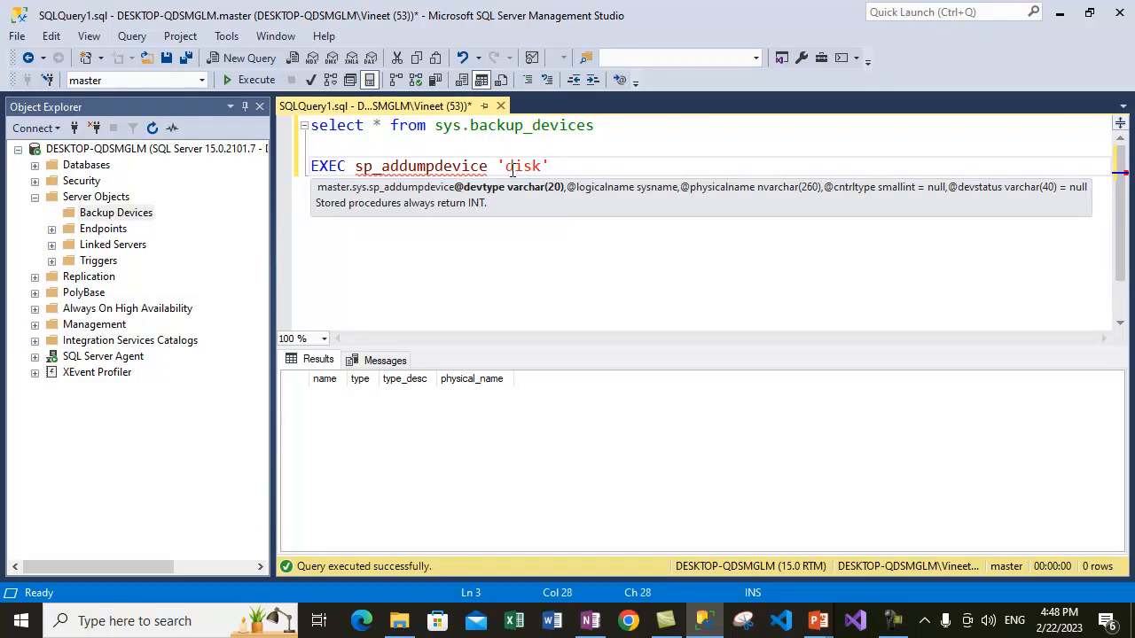
{"action": "type", "text": ","}
{"action": "type", "text": " '"}
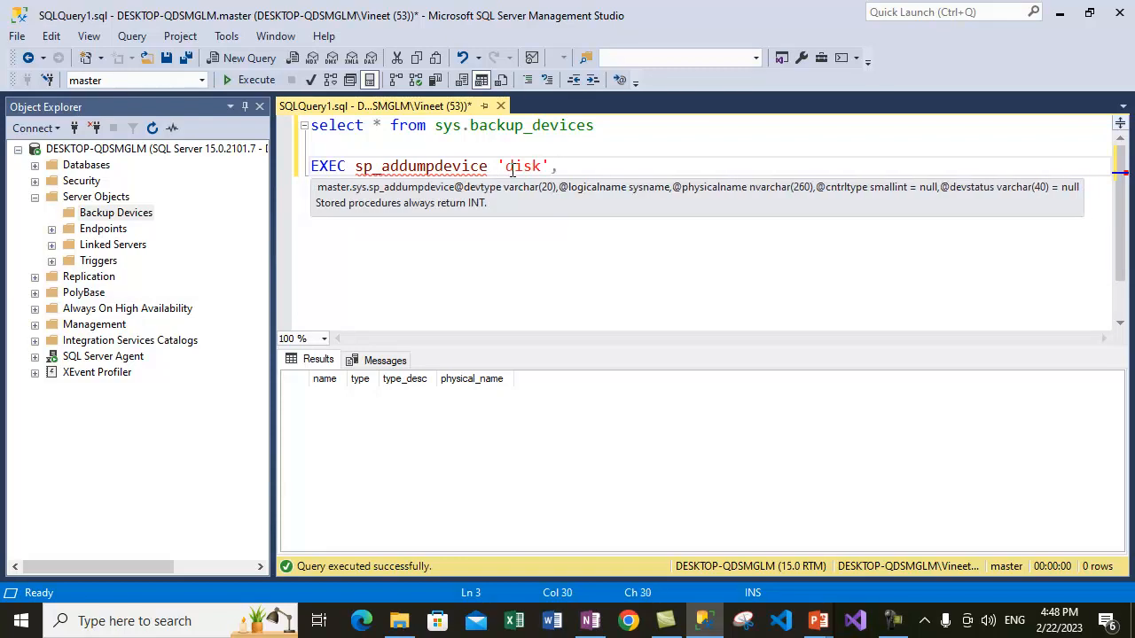
{"action": "type", "text": "Test"}
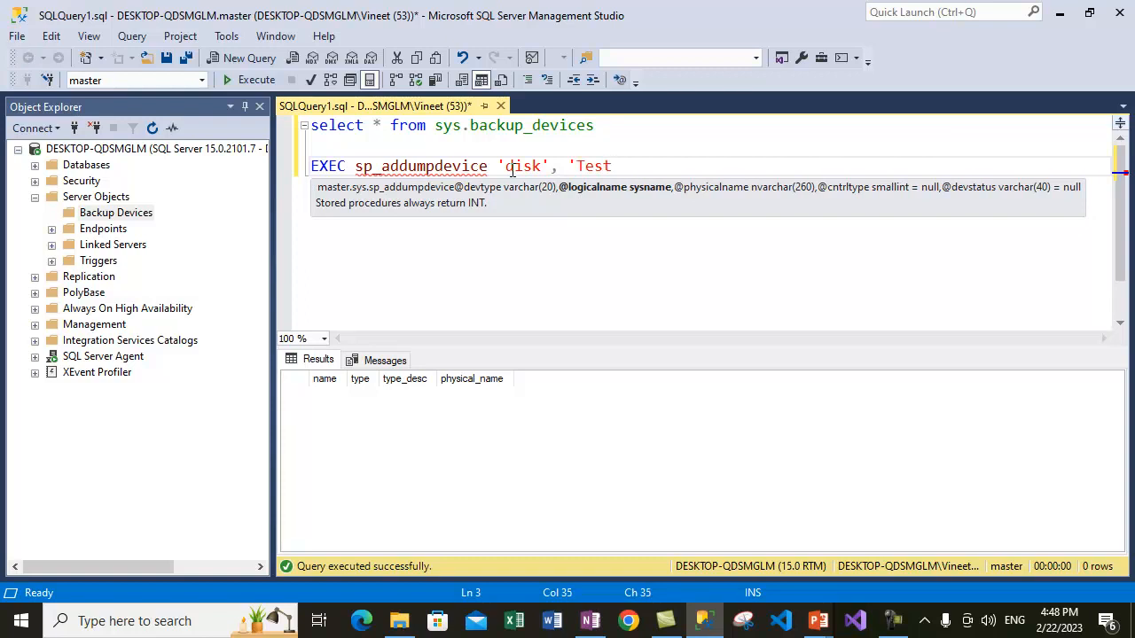
{"action": "type", "text": "BackupDevice"}
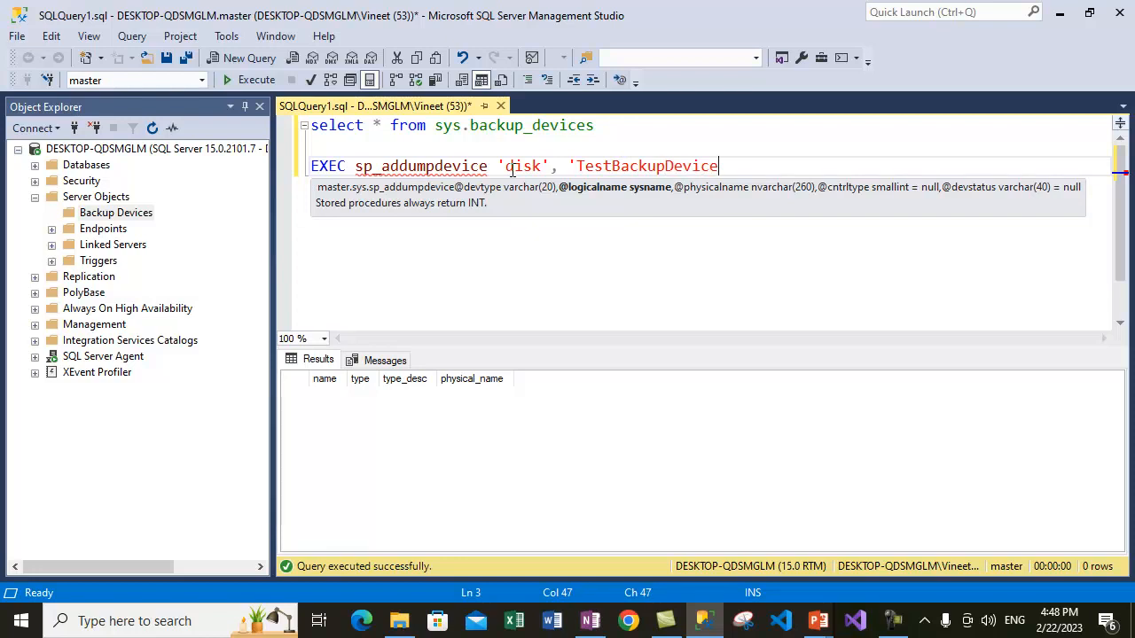
{"action": "type", "text": "','"}
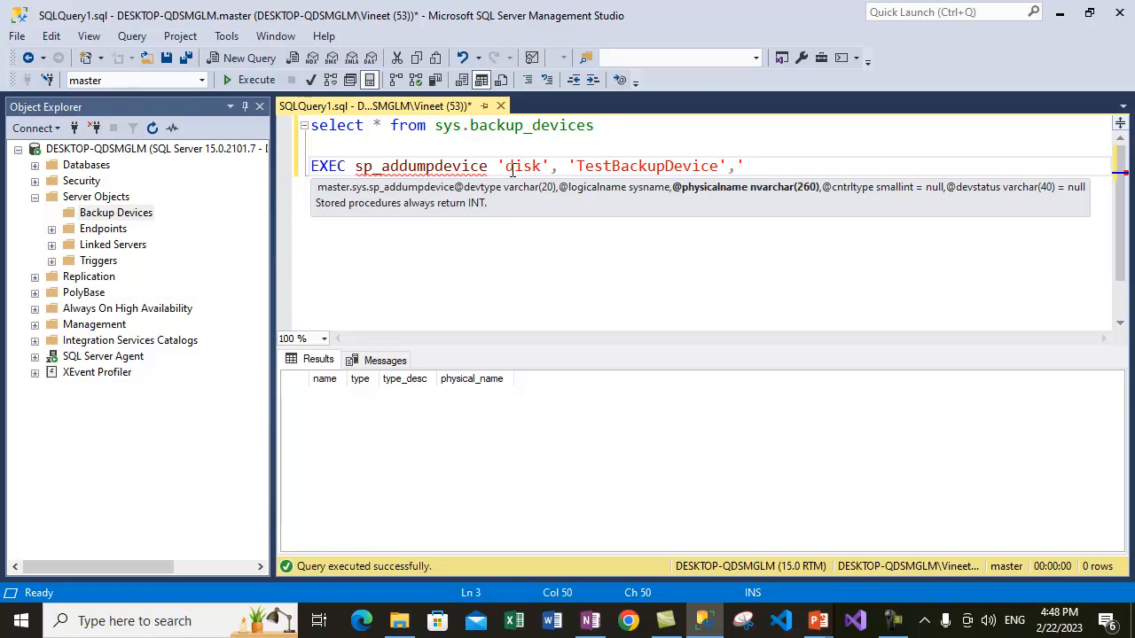
Copy the Backup folder's path from File Explorer into the physical name argument and put that argument on its own line
{"action": "left_click", "coordinate": [399, 621]}
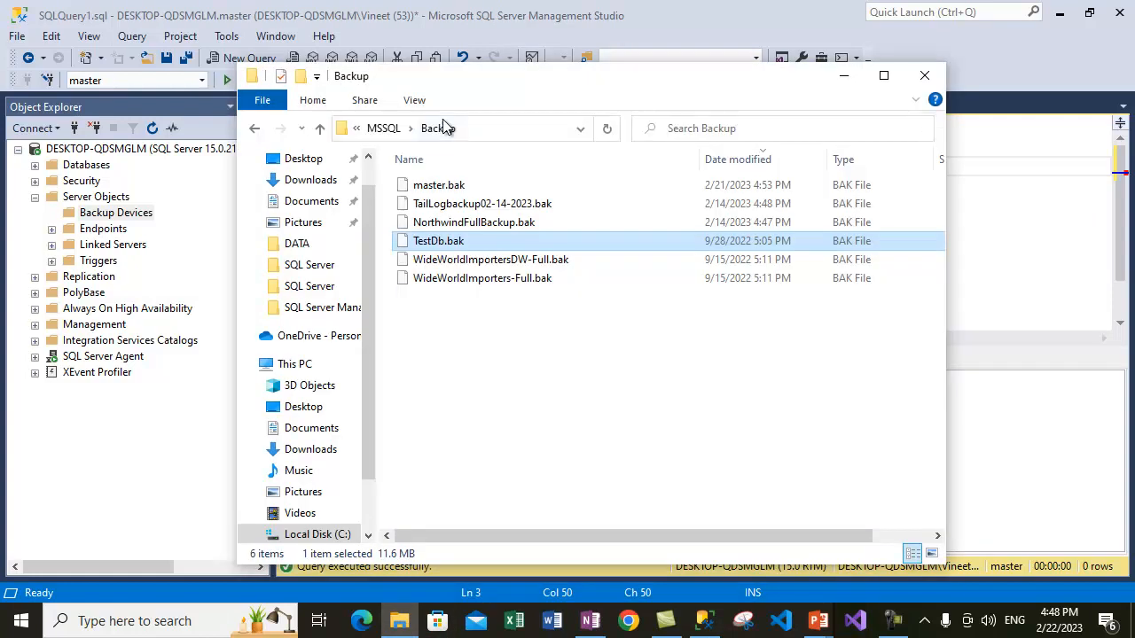
{"action": "left_click", "coordinate": [542, 133]}
{"action": "key", "text": "ctrl+c"}
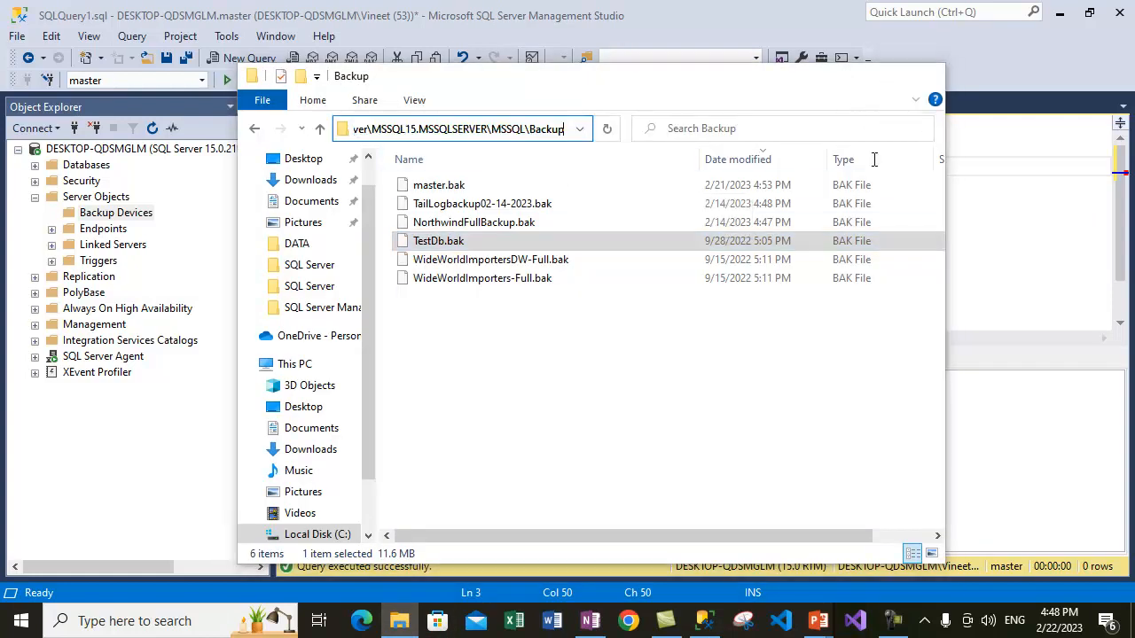
{"action": "key", "text": "alt+Tab"}
{"action": "key", "text": "ctrl+v"}
{"action": "left_click_drag", "start_coordinate": [550, 168], "coordinate": [543, 167]}
{"action": "left_click", "coordinate": [481, 164]}
{"action": "key", "text": "Return"}
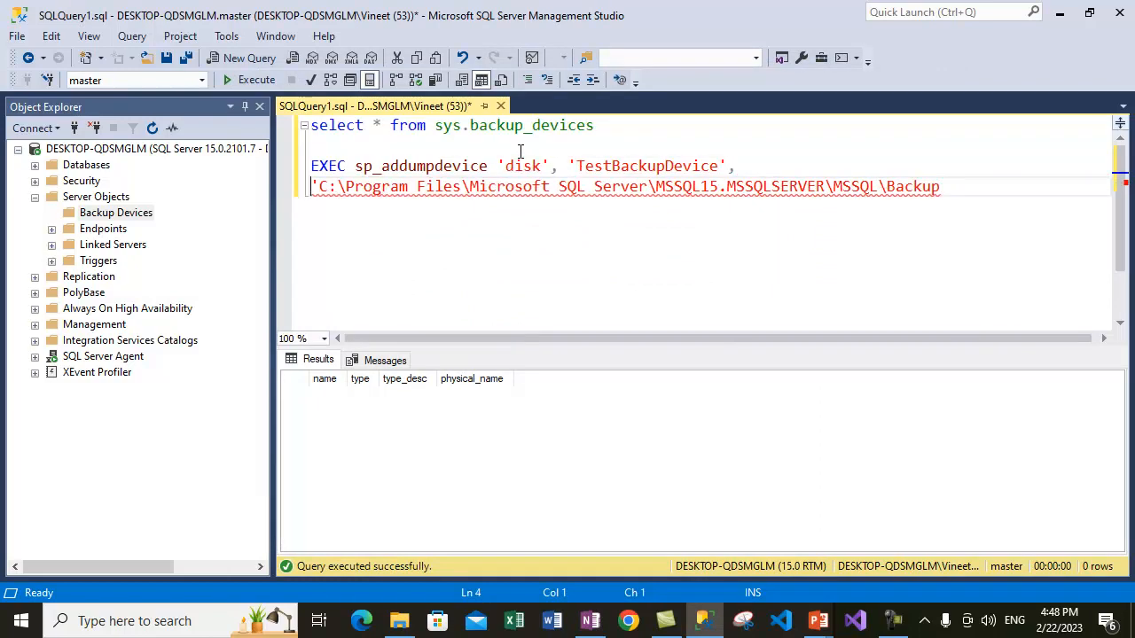
Complete the physical path with \TestBackupDevice.bak, reusing the logical name, and close the quote
{"action": "left_click", "coordinate": [937, 186]}
{"action": "left_click", "coordinate": [967, 185]}
{"action": "type", "text": "\\"}
{"action": "double_click", "coordinate": [667, 167]}
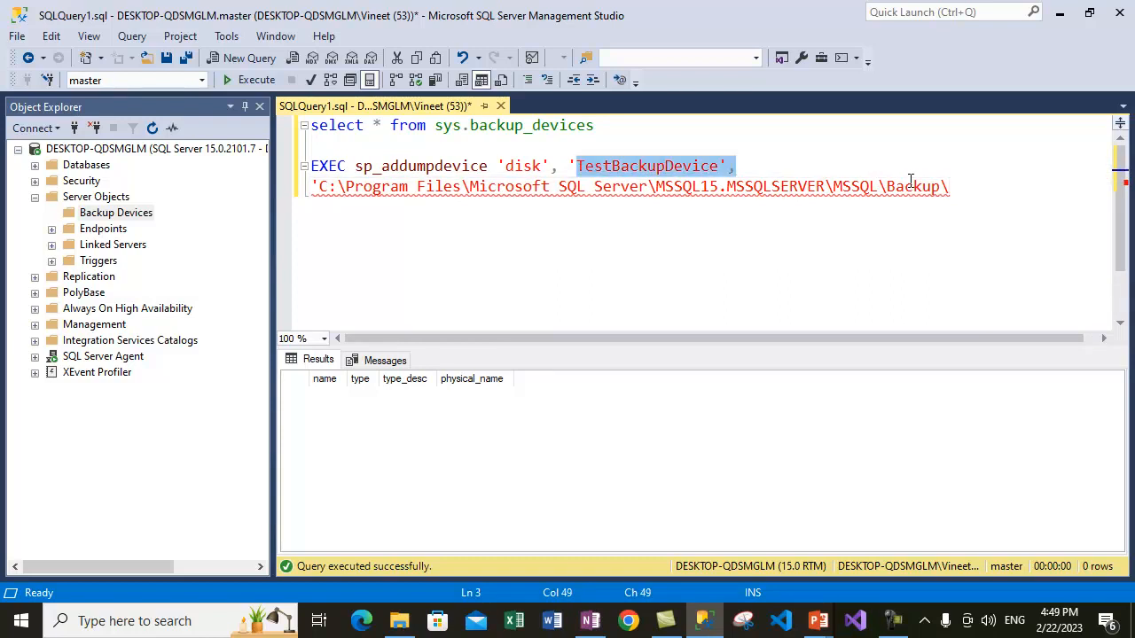
{"action": "left_click", "coordinate": [967, 185]}
{"action": "double_click", "coordinate": [710, 167]}
{"action": "key", "text": "ctrl+c"}
{"action": "left_click", "coordinate": [958, 187]}
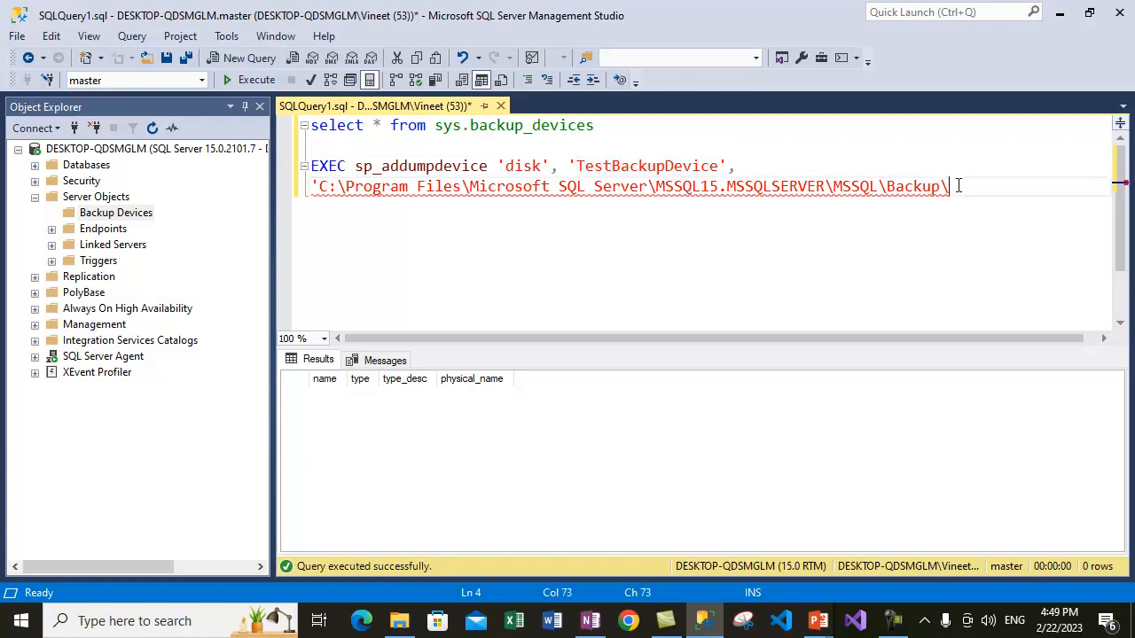
{"action": "key", "text": "ctrl+v"}
{"action": "type", "text": ".bak"}
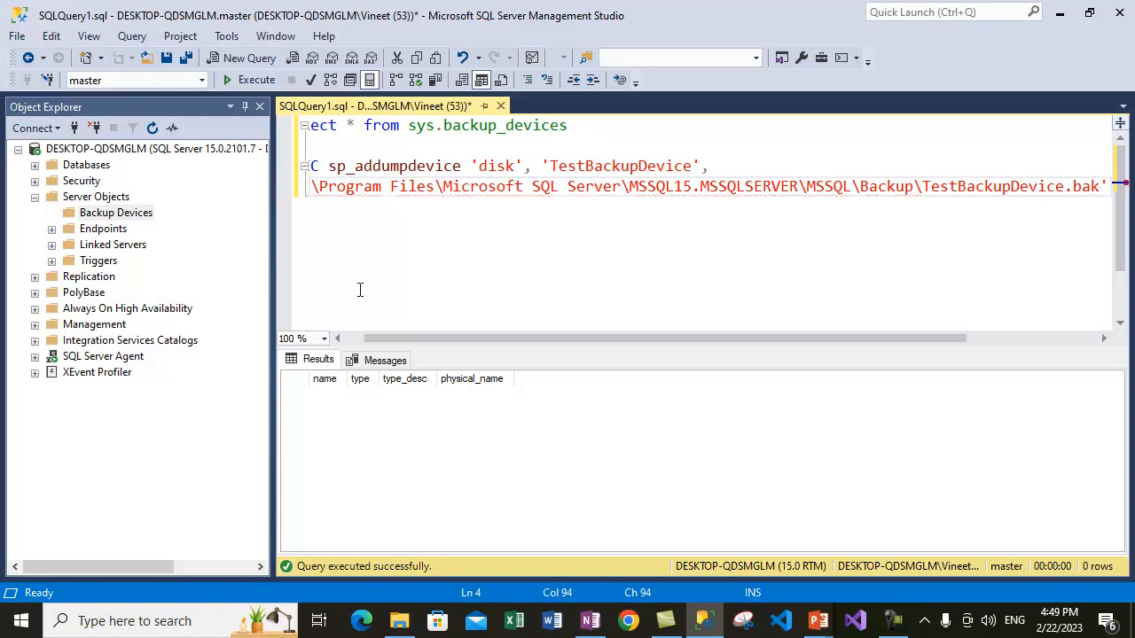
{"action": "left_click_drag", "start_coordinate": [359, 335], "coordinate": [317, 322]}
{"action": "left_click", "coordinate": [435, 208]}
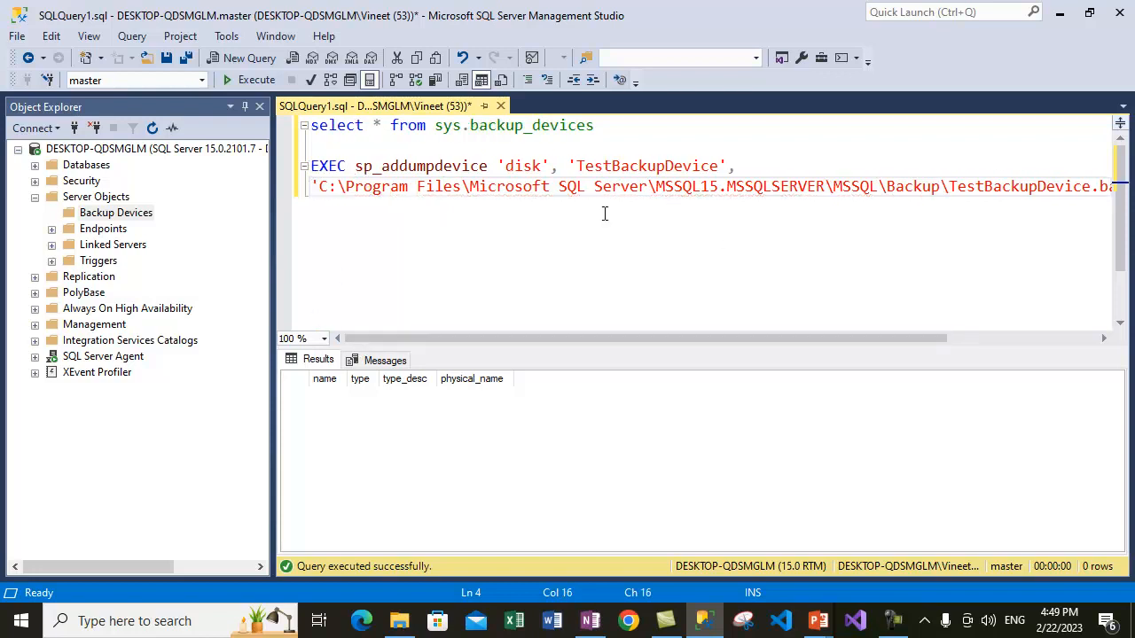
Execute only the sp_addumpdevice statement, including its physical path line, to create the TestBackupDevice disk backup device
{"action": "left_click_drag", "start_coordinate": [453, 238], "coordinate": [298, 178]}
{"action": "left_click_drag", "start_coordinate": [424, 191], "coordinate": [417, 188]}
{"action": "left_click", "coordinate": [360, 146]}
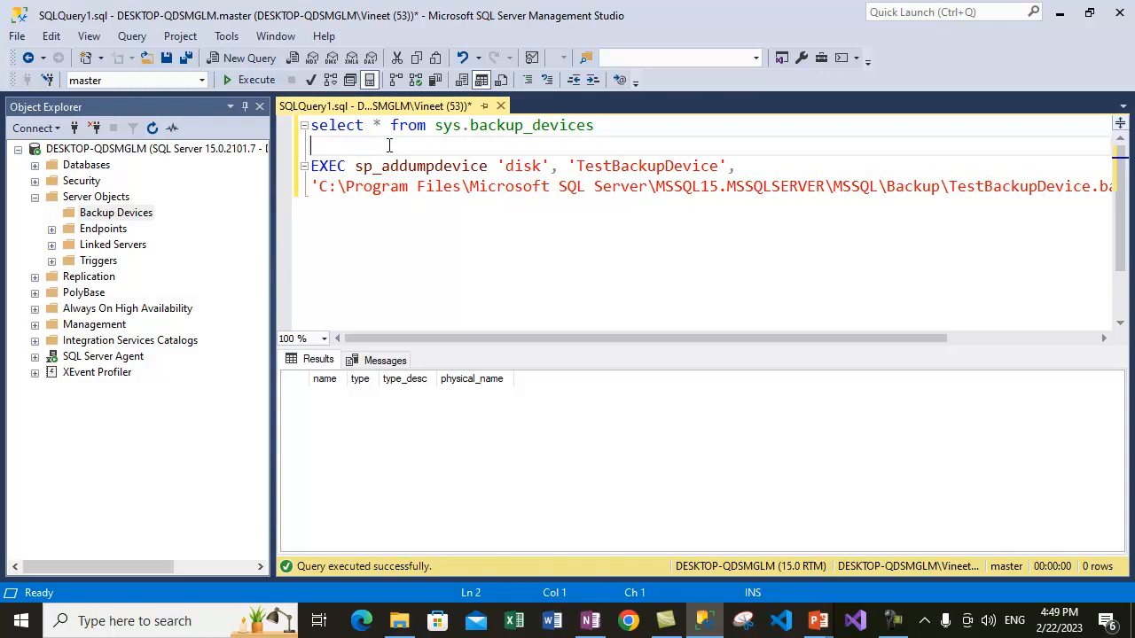
{"action": "key", "text": "shift+Down"}
{"action": "key", "text": "shift+Down"}
{"action": "key", "text": "shift+End"}
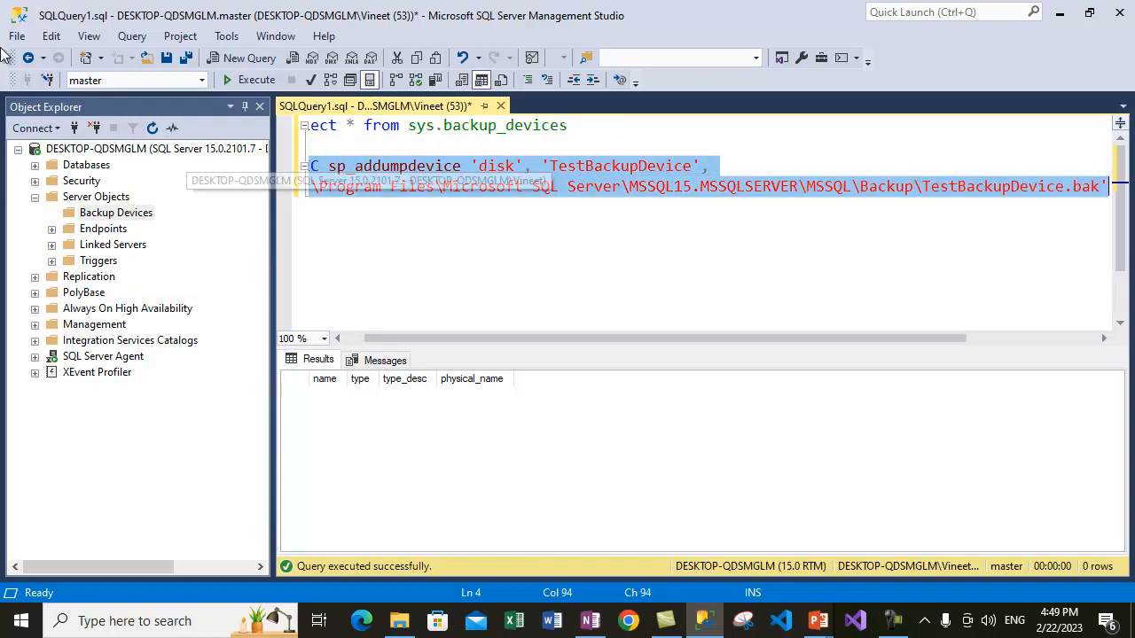
{"action": "left_click", "coordinate": [250, 80]}
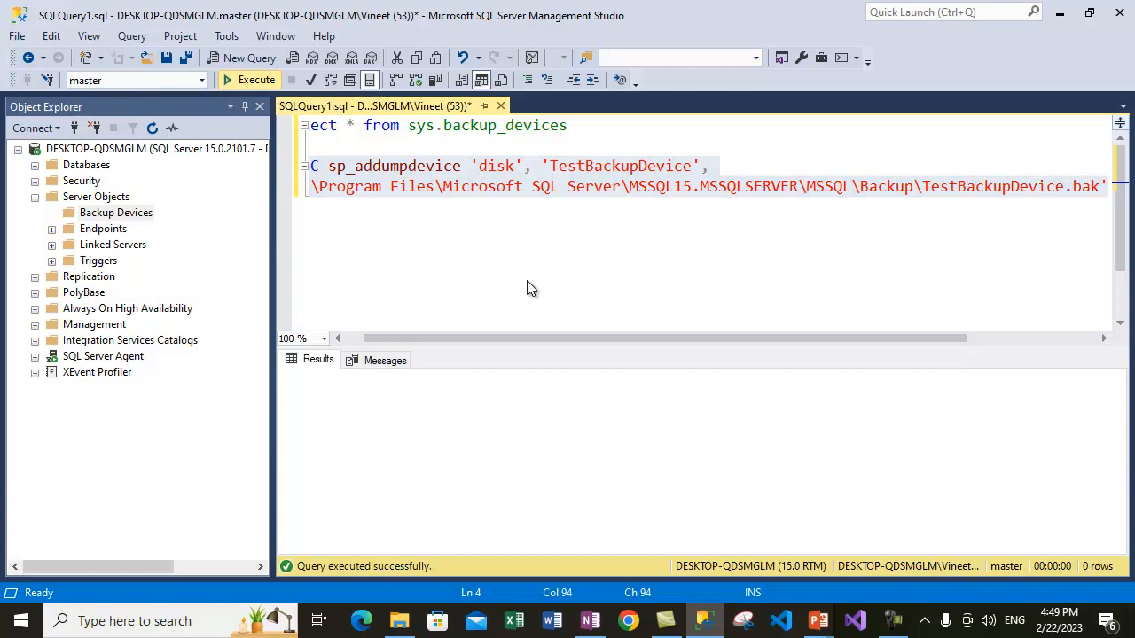
Run only the select query on sys.backup_devices to check the registered backup devices
{"action": "left_click", "coordinate": [454, 245]}
{"action": "left_click_drag", "start_coordinate": [577, 125], "coordinate": [297, 129]}
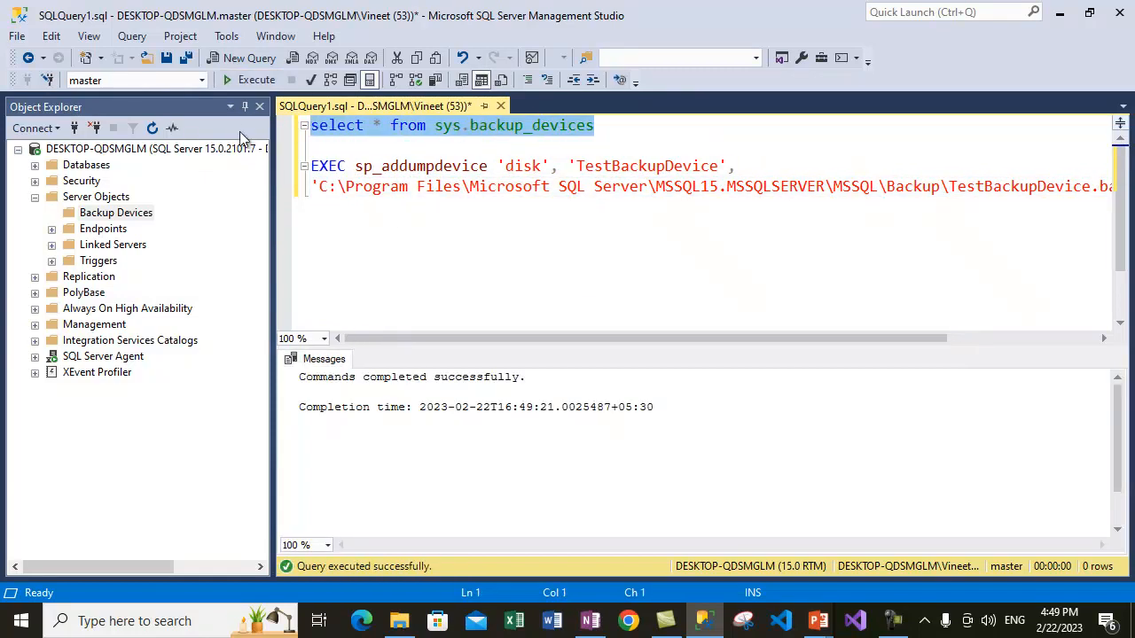
{"action": "left_click", "coordinate": [255, 81]}
Refresh the Backup Devices folder under Server Objects, expand it and select TestBackupDevice
{"action": "right_click", "coordinate": [121, 216]}
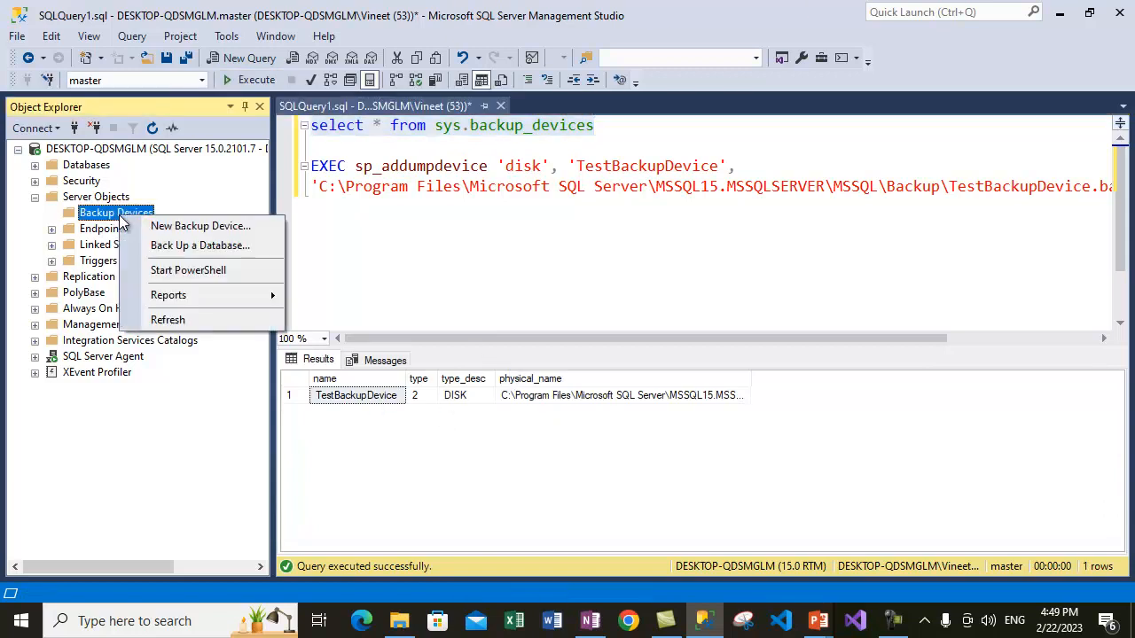
{"action": "left_click", "coordinate": [173, 320]}
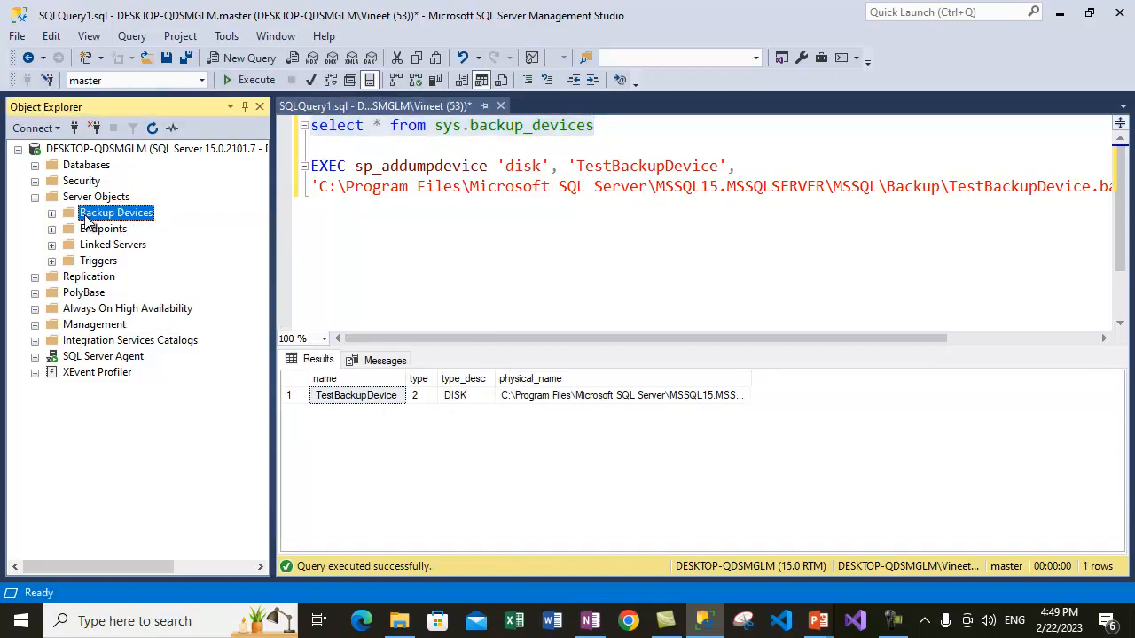
{"action": "left_click", "coordinate": [51, 214]}
{"action": "left_click", "coordinate": [125, 229]}
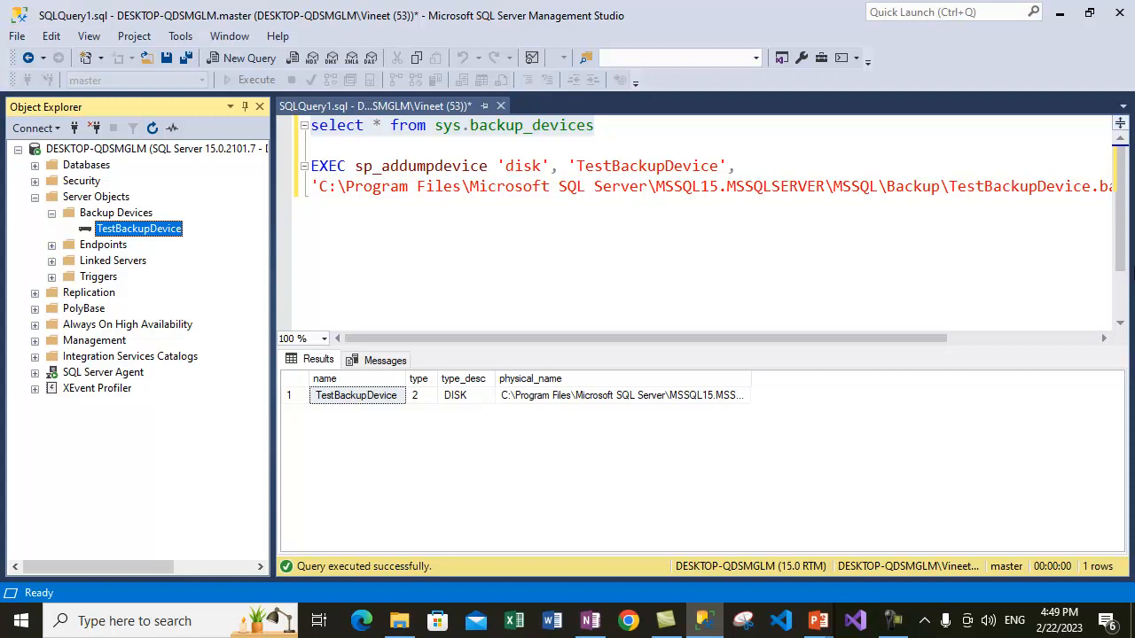
Widen the physical_name column in the query results until the backup device's full file path can be read
{"action": "left_click_drag", "start_coordinate": [752, 380], "coordinate": [962, 381]}
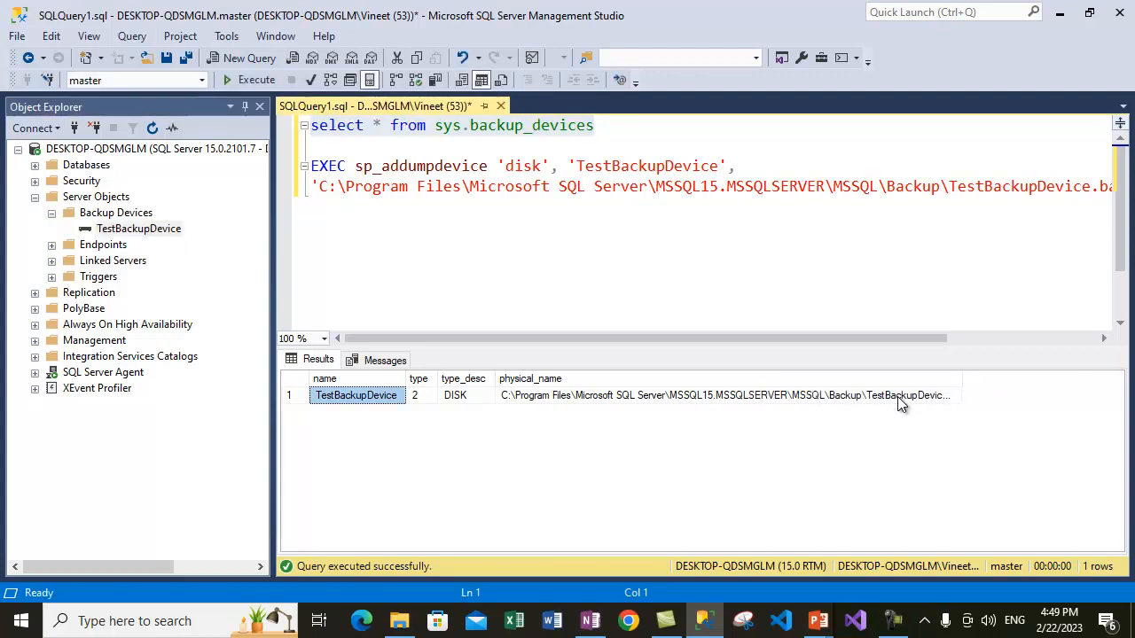
{"action": "left_click", "coordinate": [700, 395]}
{"action": "left_click_drag", "start_coordinate": [964, 380], "coordinate": [1075, 381]}
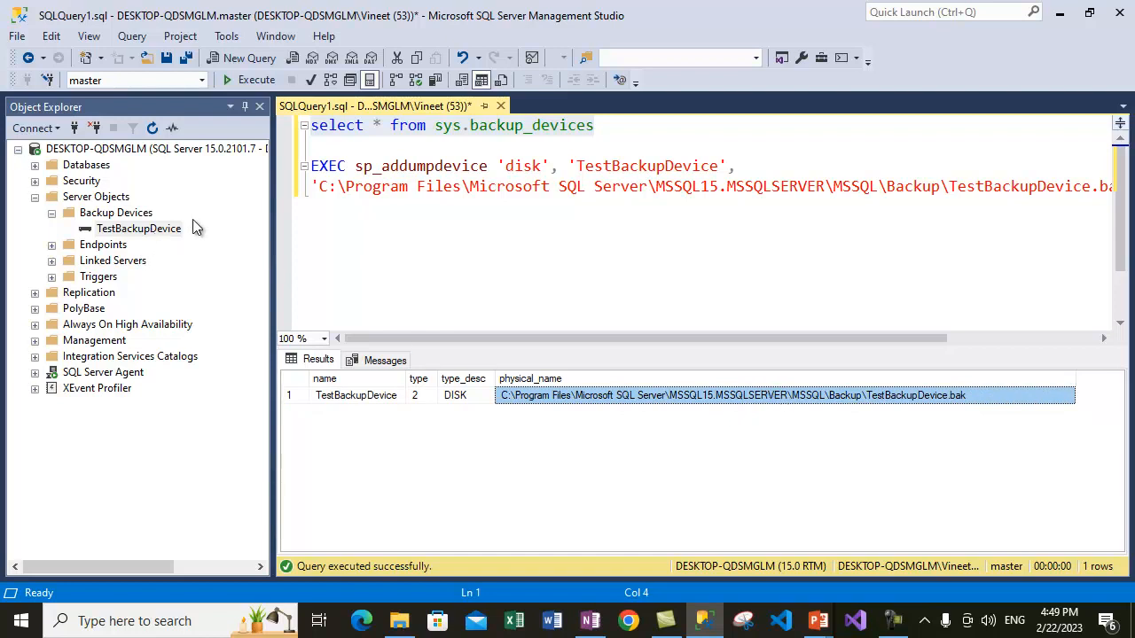
{"action": "left_click", "coordinate": [583, 296]}
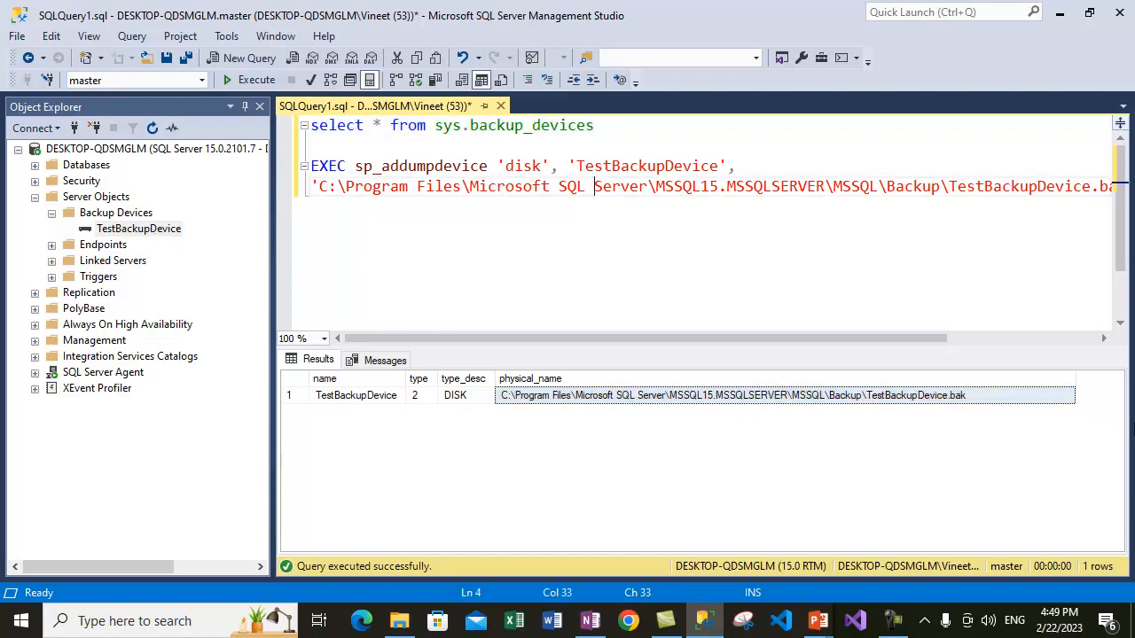